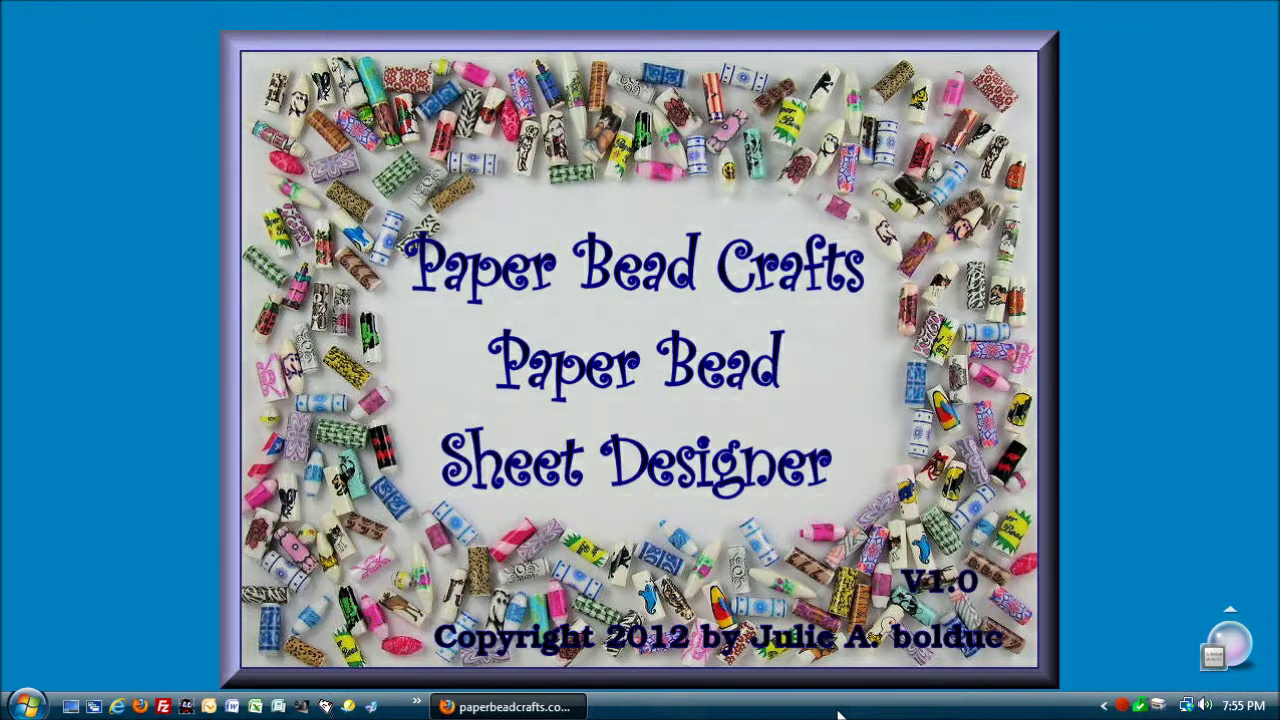
Bring the Paper Bead Crafts site forward in Firefox and go to the Free Bead Designer index.
click(508, 707)
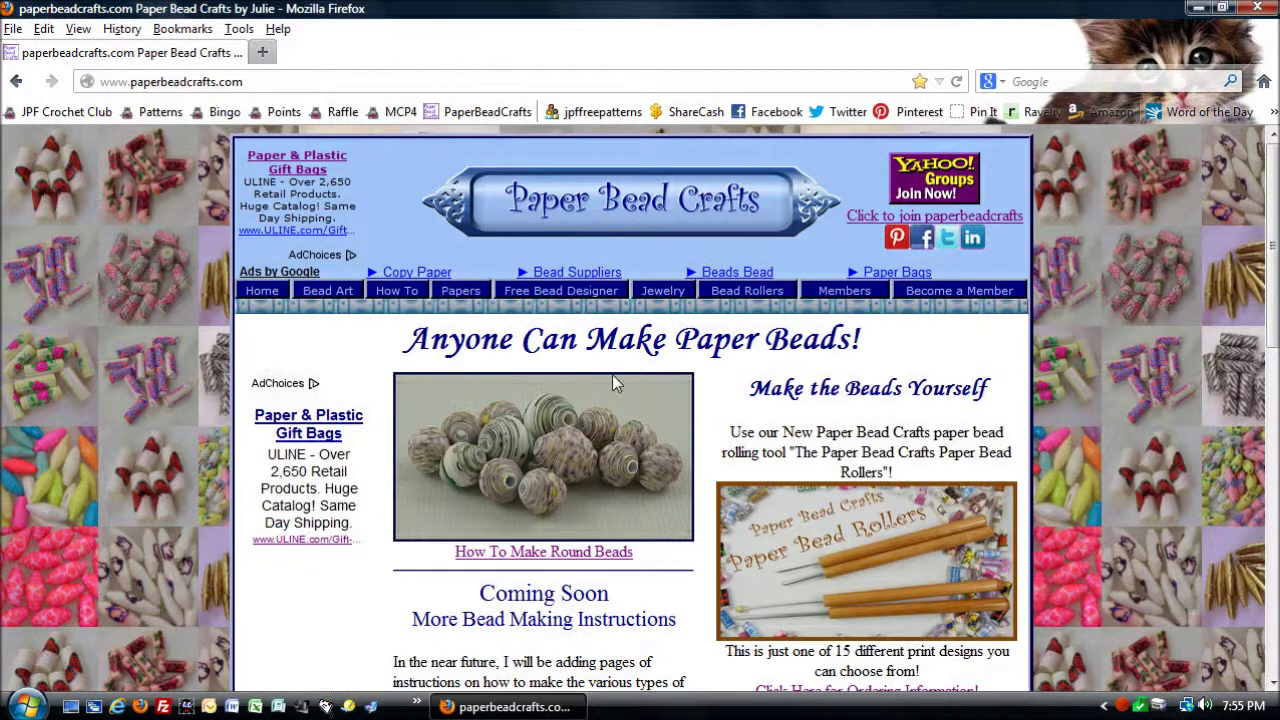
click(560, 299)
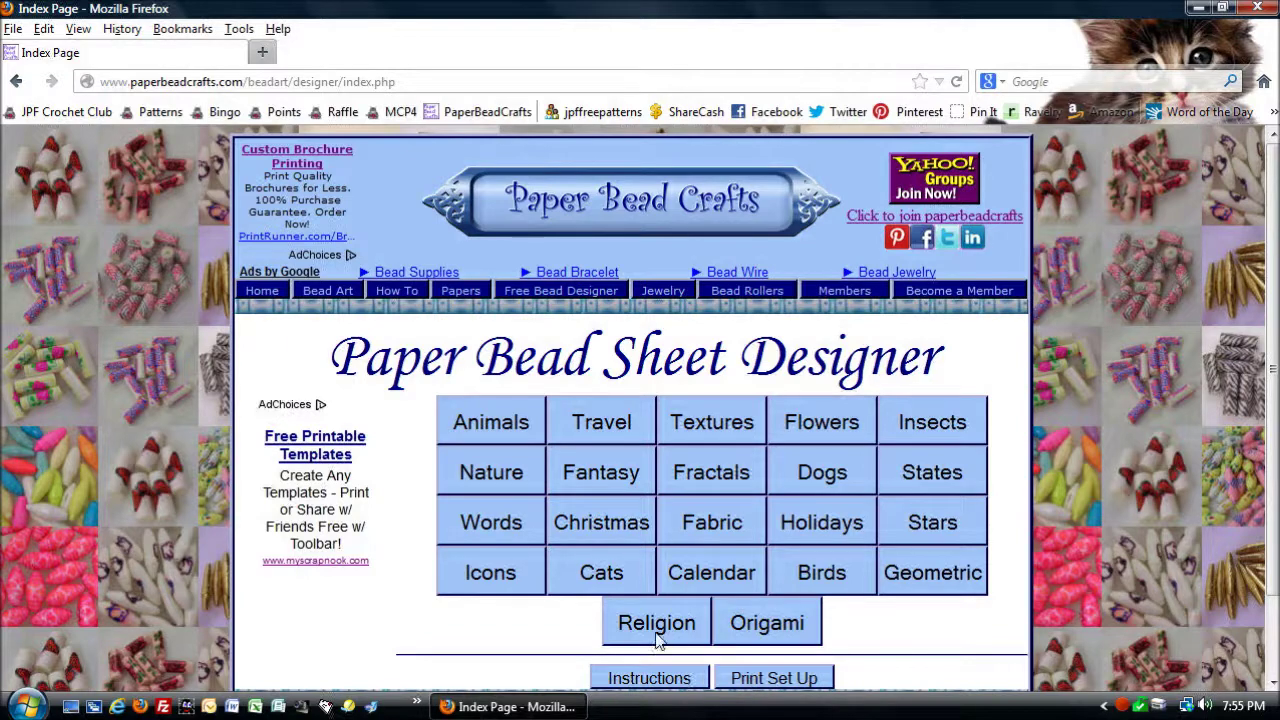
Open the Textures design category and scroll down its swatch grid.
click(722, 428)
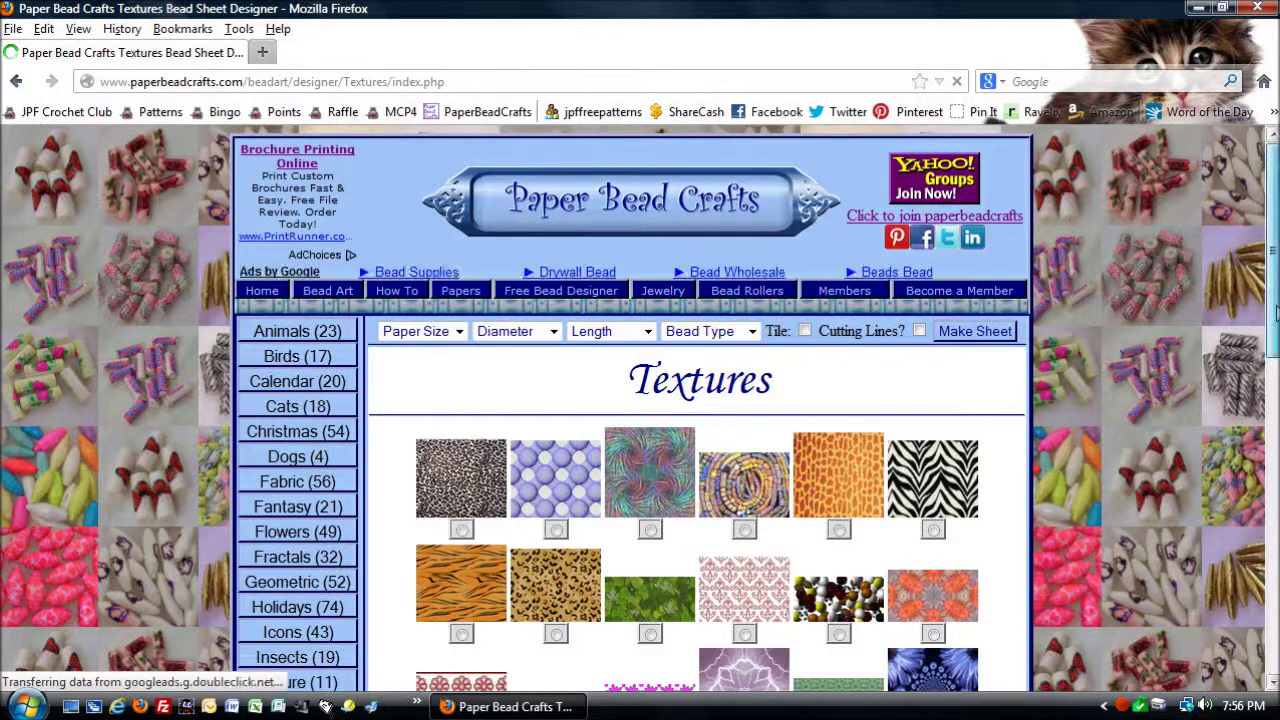
drag(1275, 315, 1275, 343)
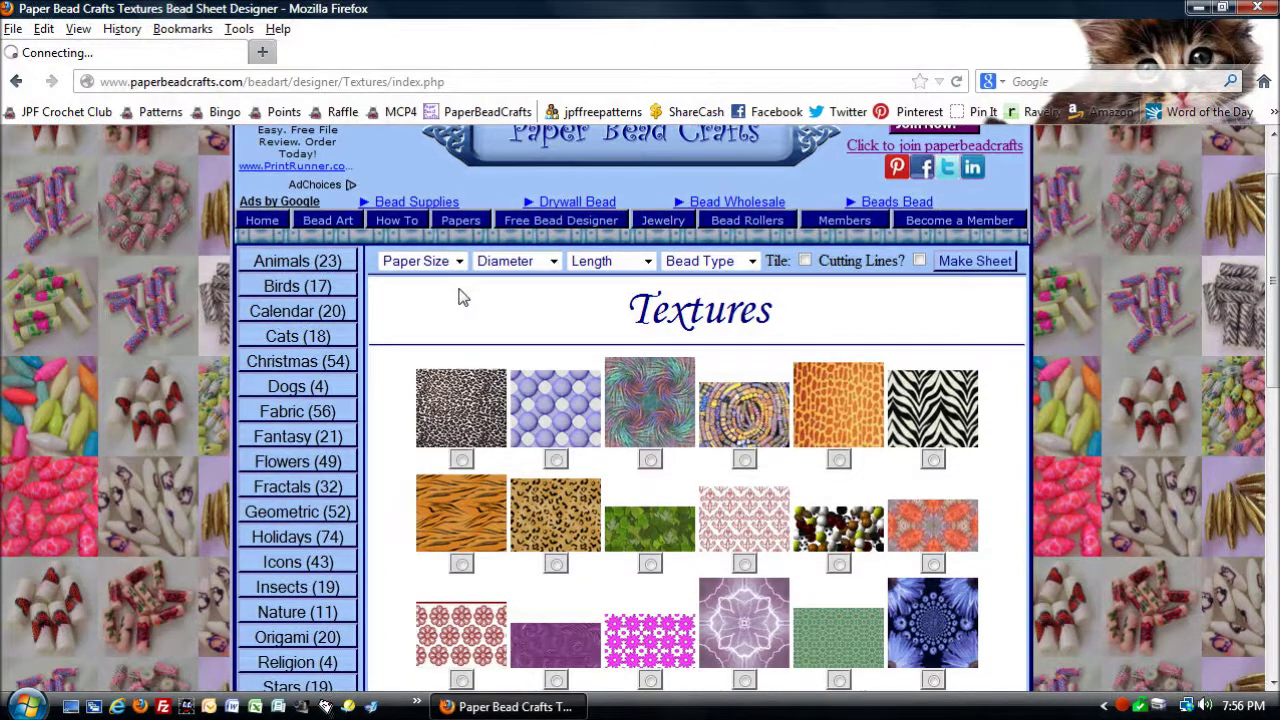
Choose 8.5 x 11 (A) paper, 7mm diameter, 5/8" length and Regular Tube bead type.
click(461, 264)
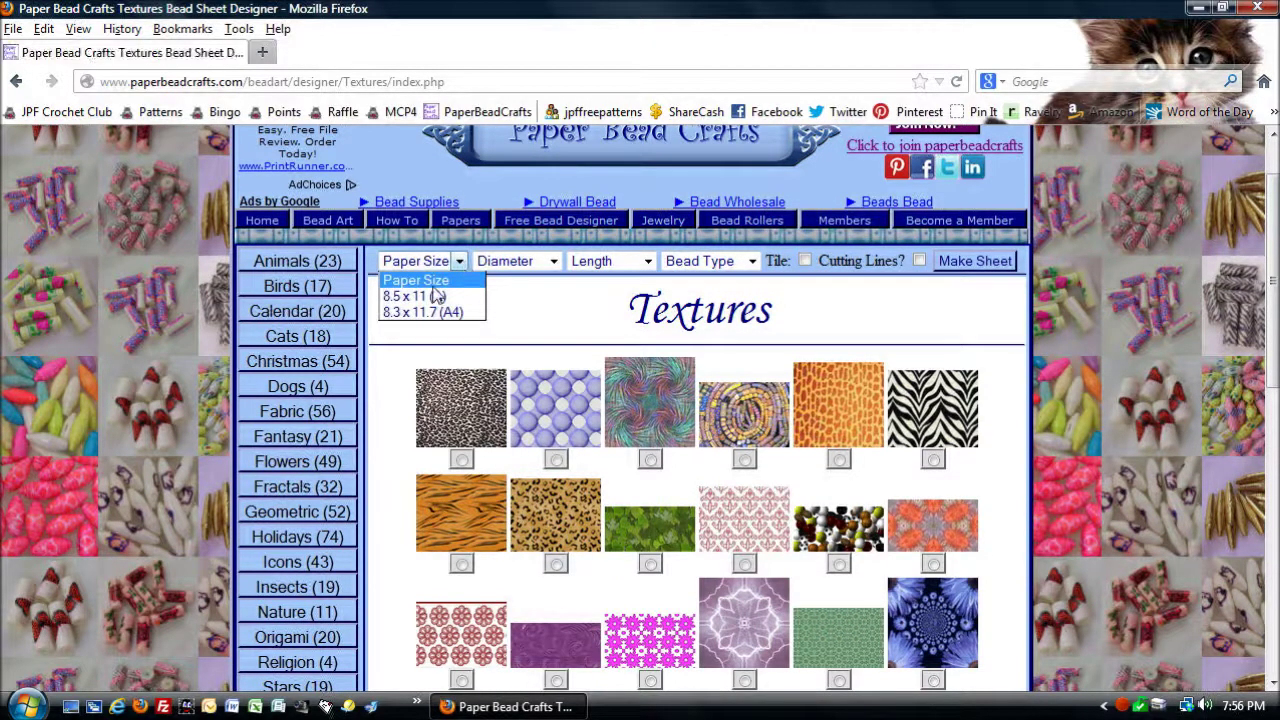
click(429, 298)
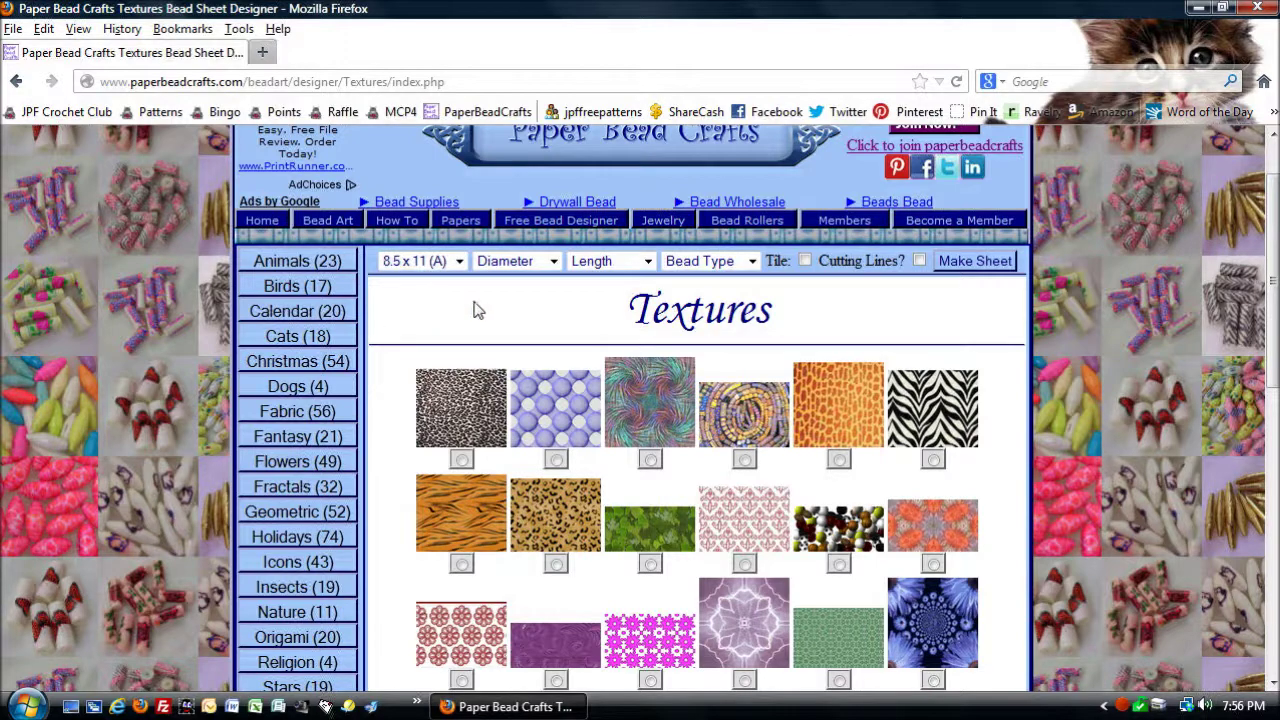
click(553, 262)
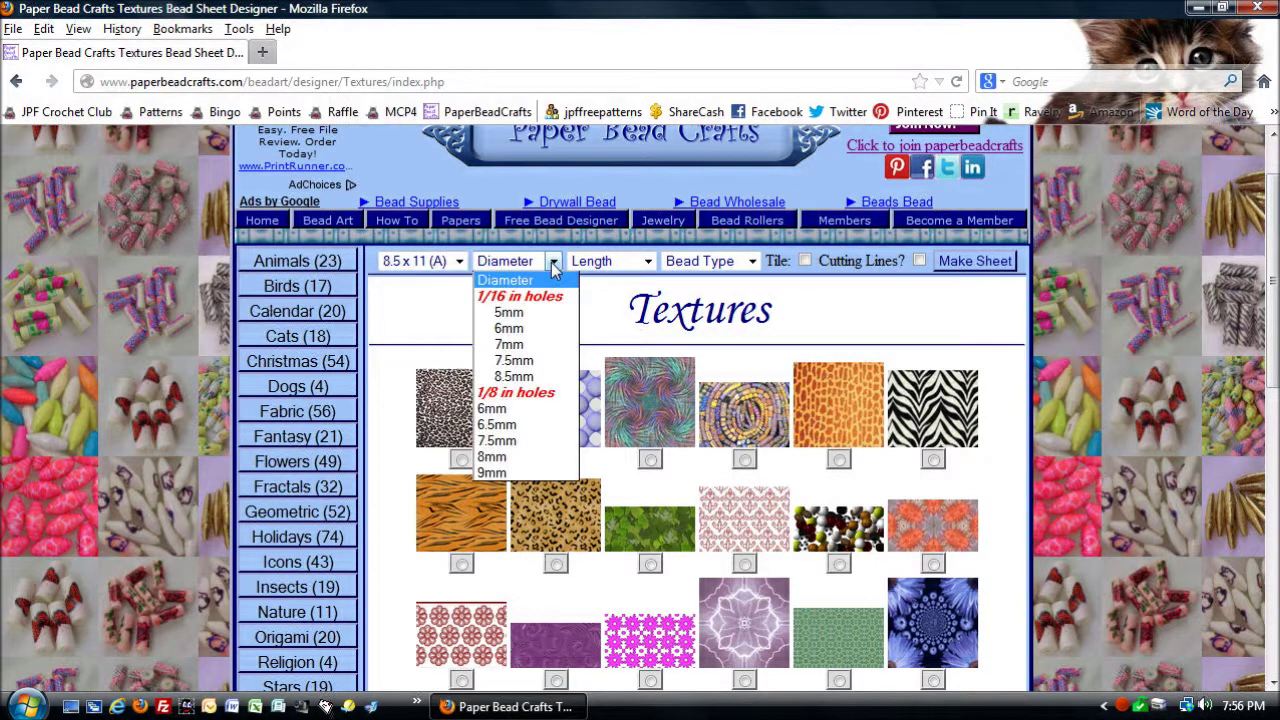
click(510, 345)
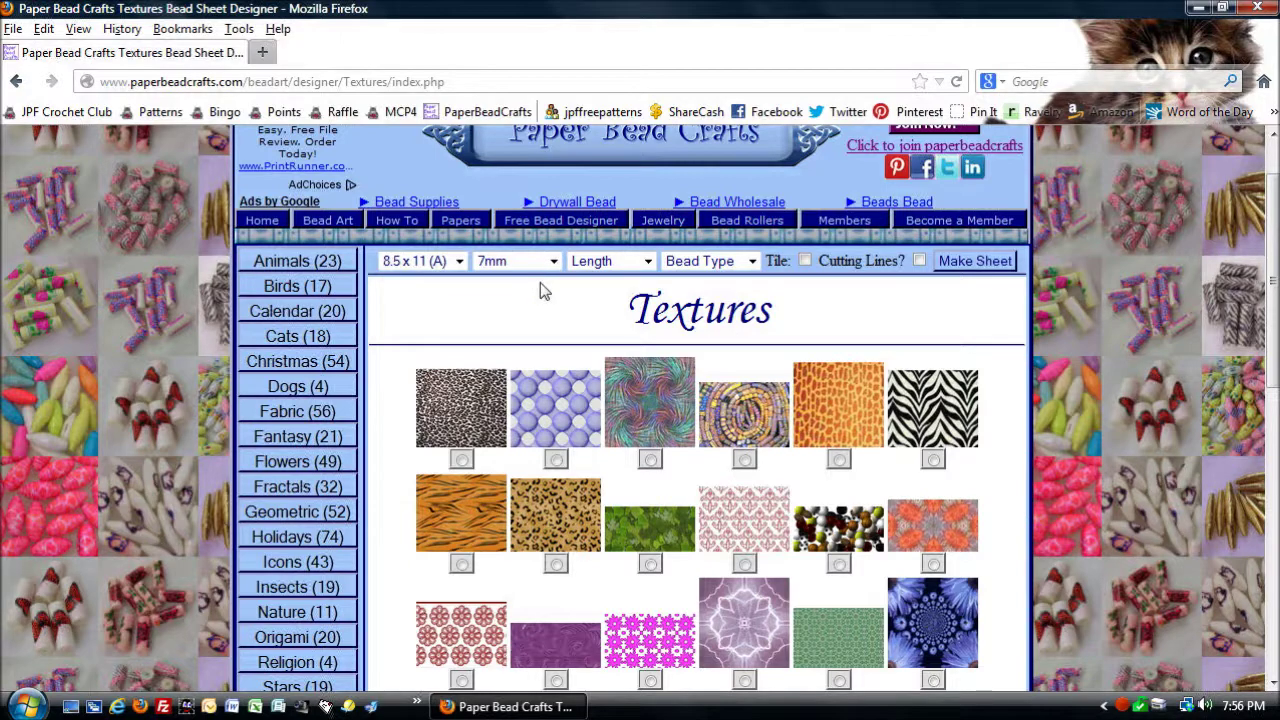
click(648, 261)
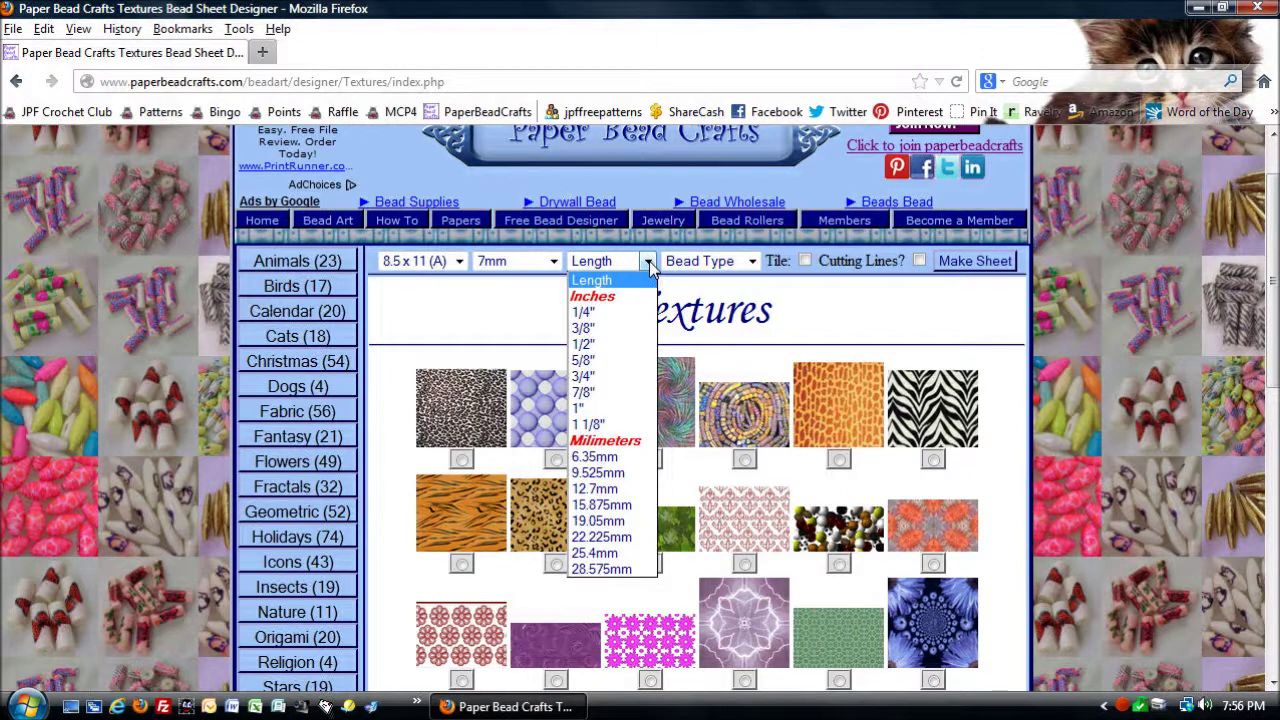
click(614, 362)
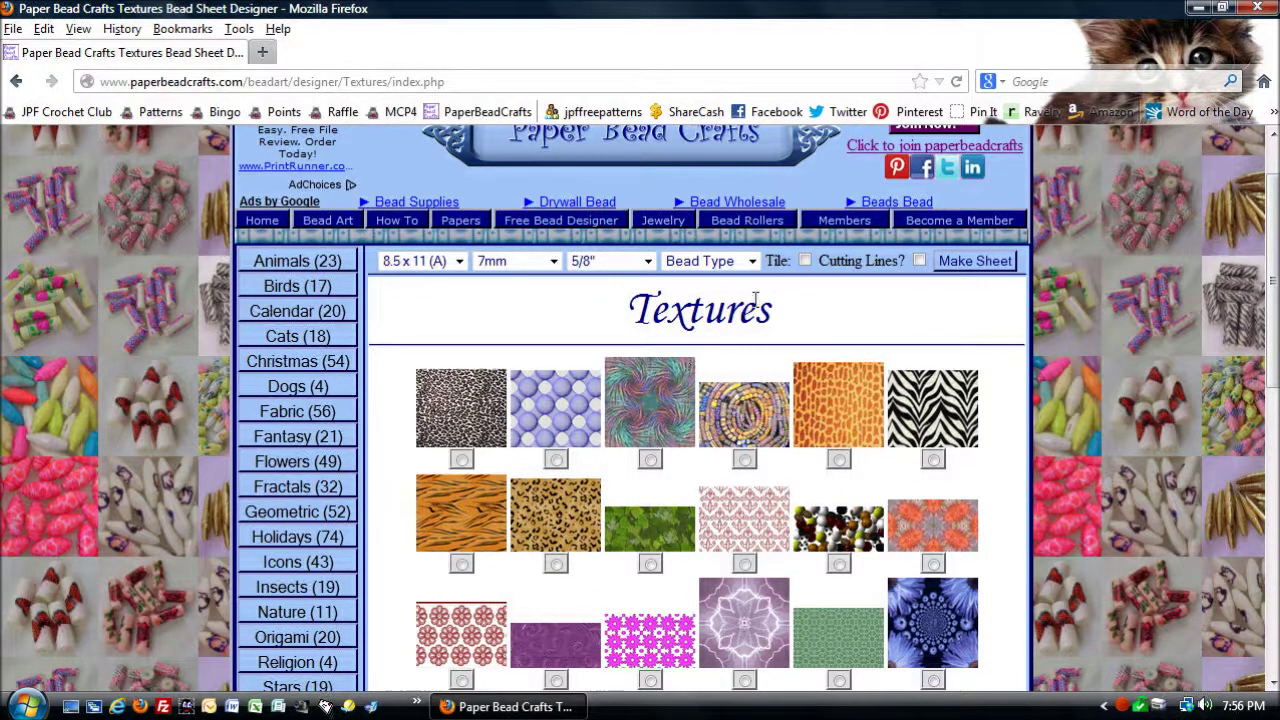
click(752, 263)
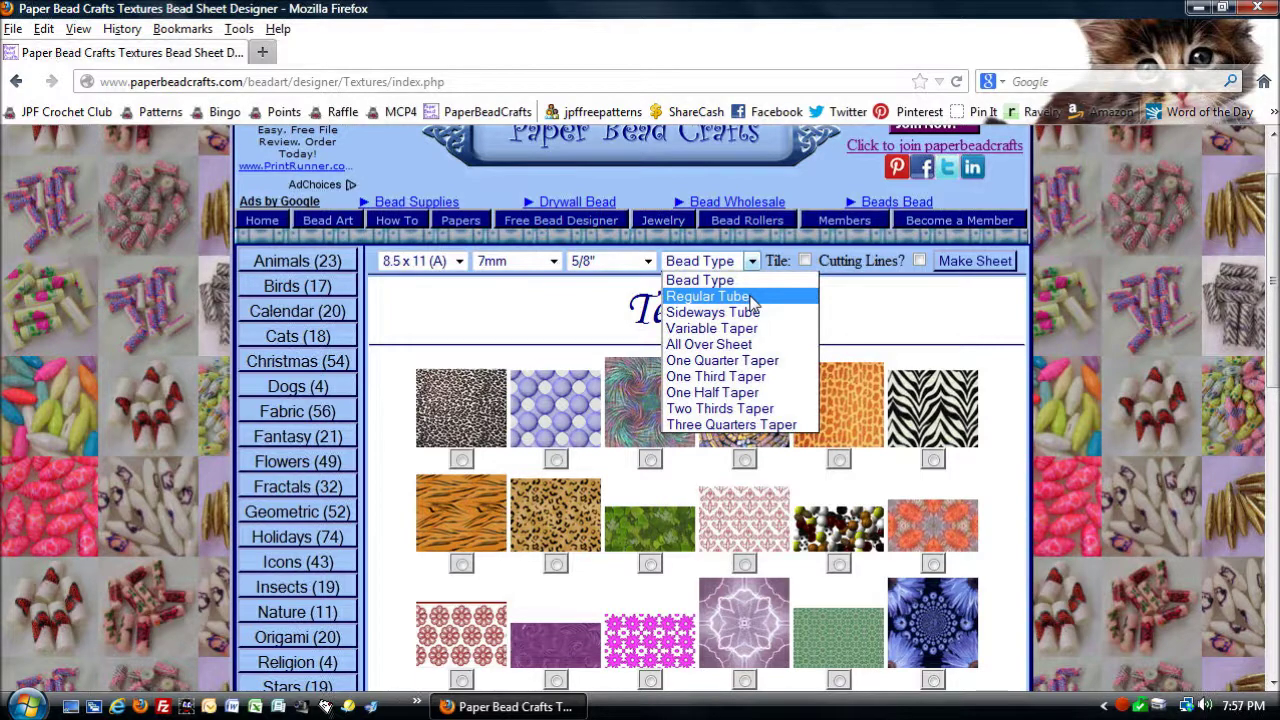
click(752, 298)
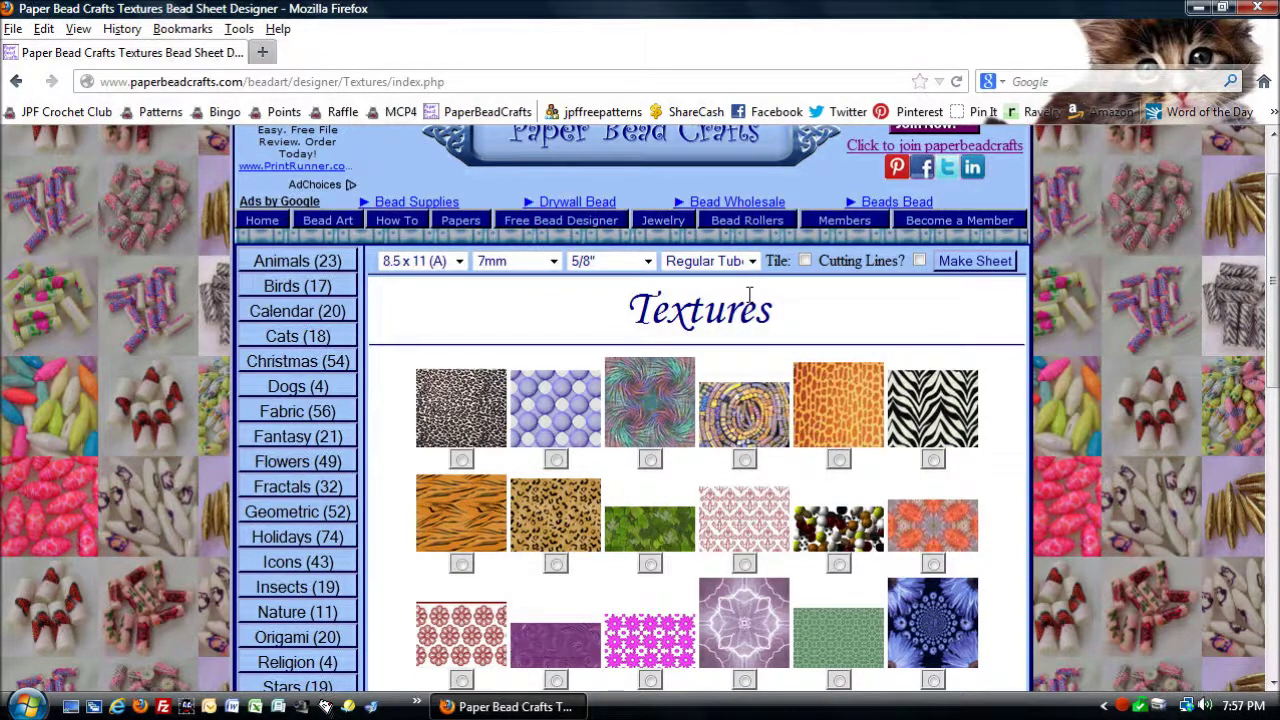
Keep Regular Tube, select the zebra texture and make its bead sheet.
click(751, 264)
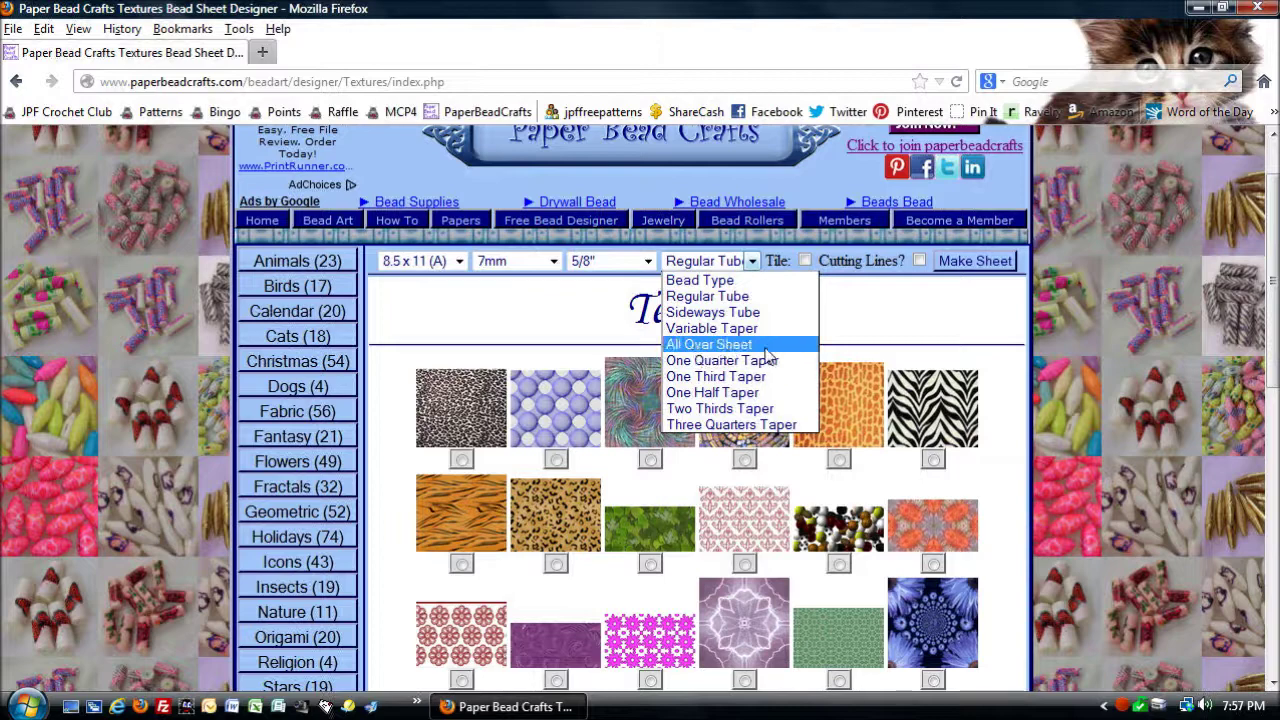
click(718, 298)
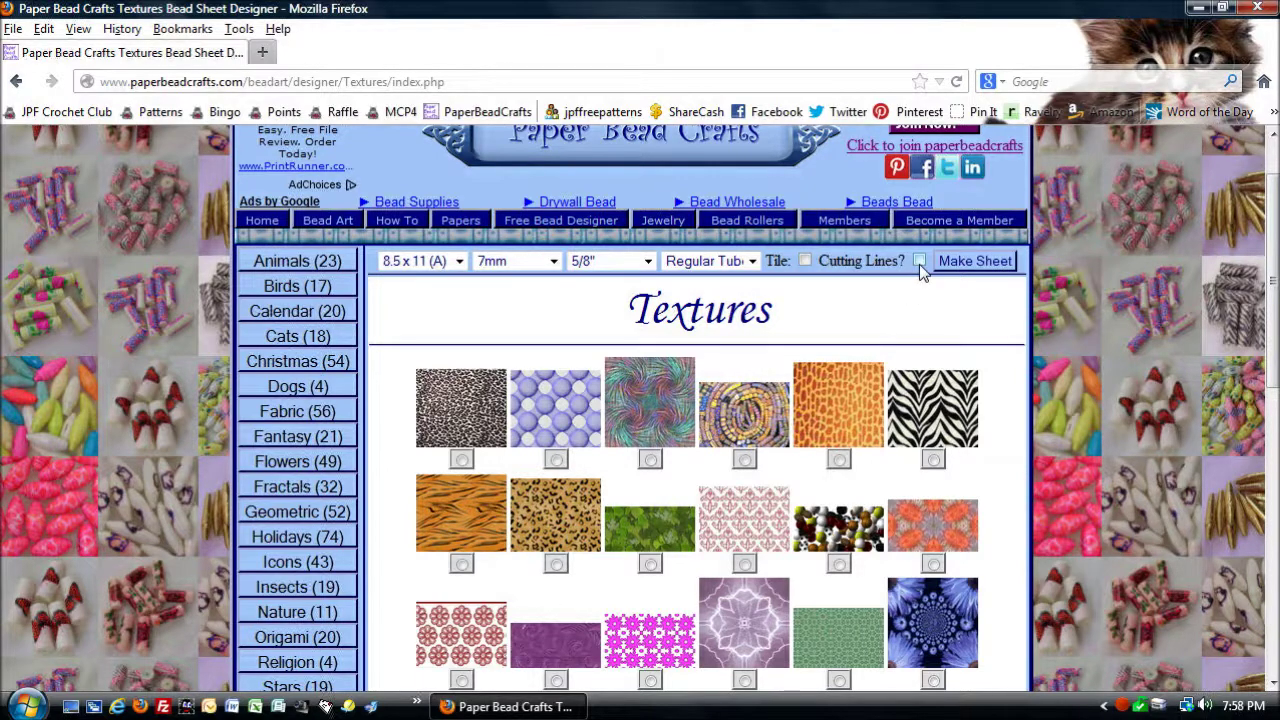
click(933, 459)
click(975, 262)
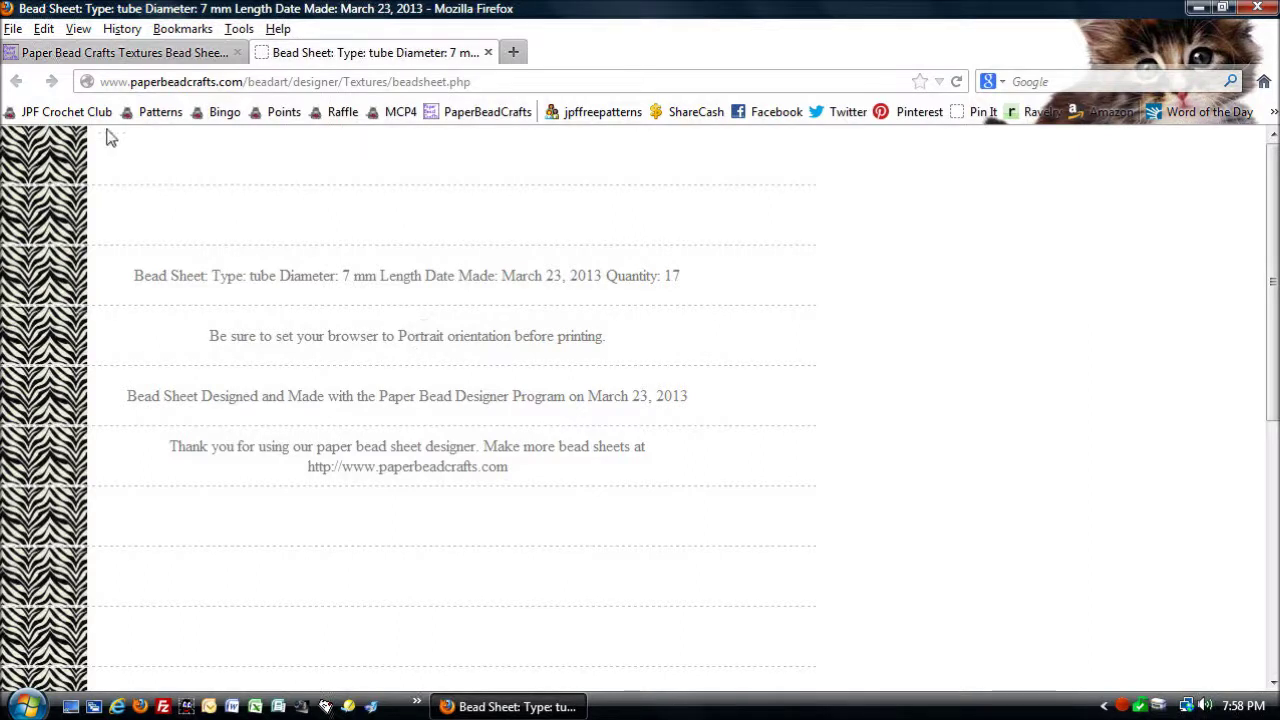
Open Firefox's File menu once the zebra bead sheet has loaded.
click(12, 29)
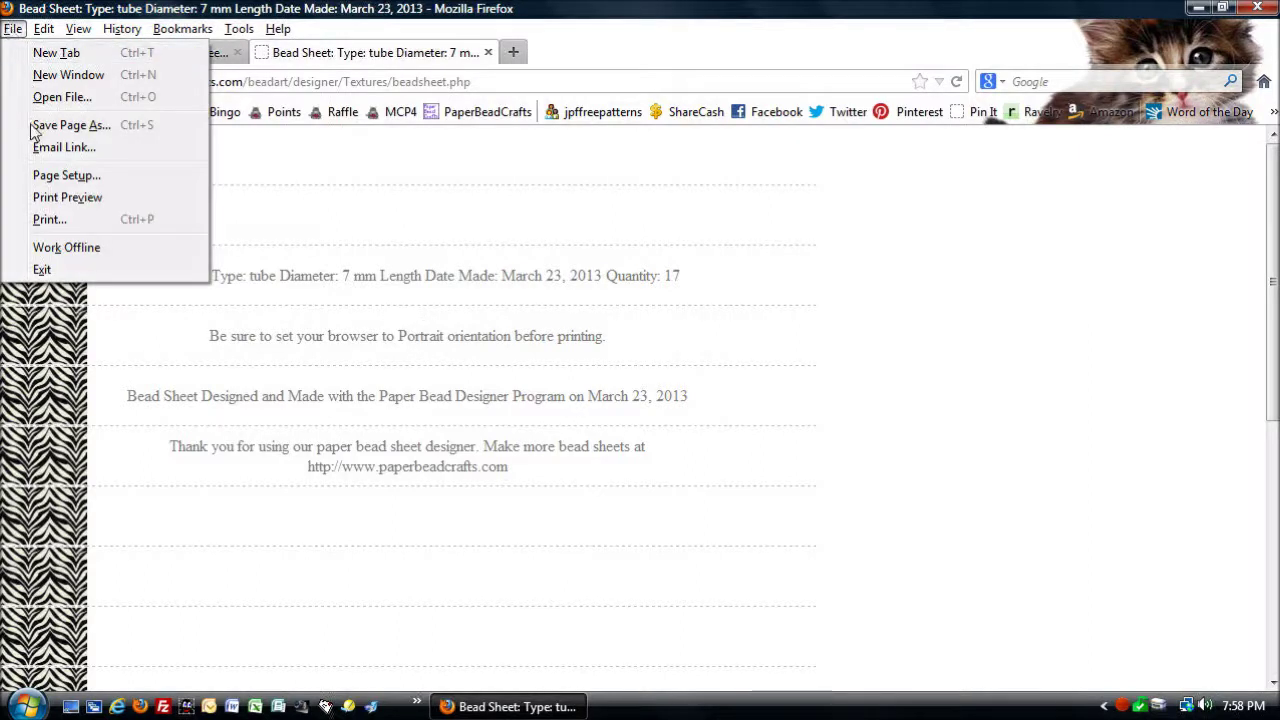
Open the Page Setup dialog for the zebra bead sheet.
click(37, 178)
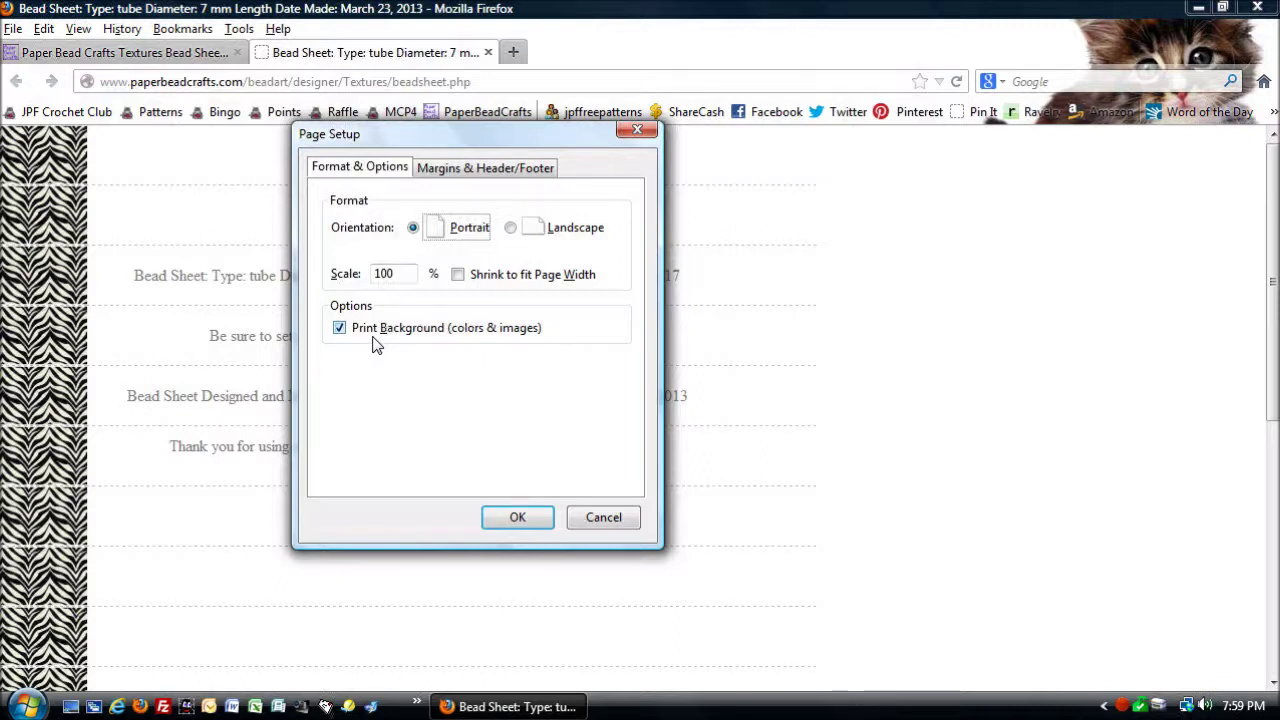
Set the top, right and bottom margins to 0 and the left margin to 0.1.
click(452, 170)
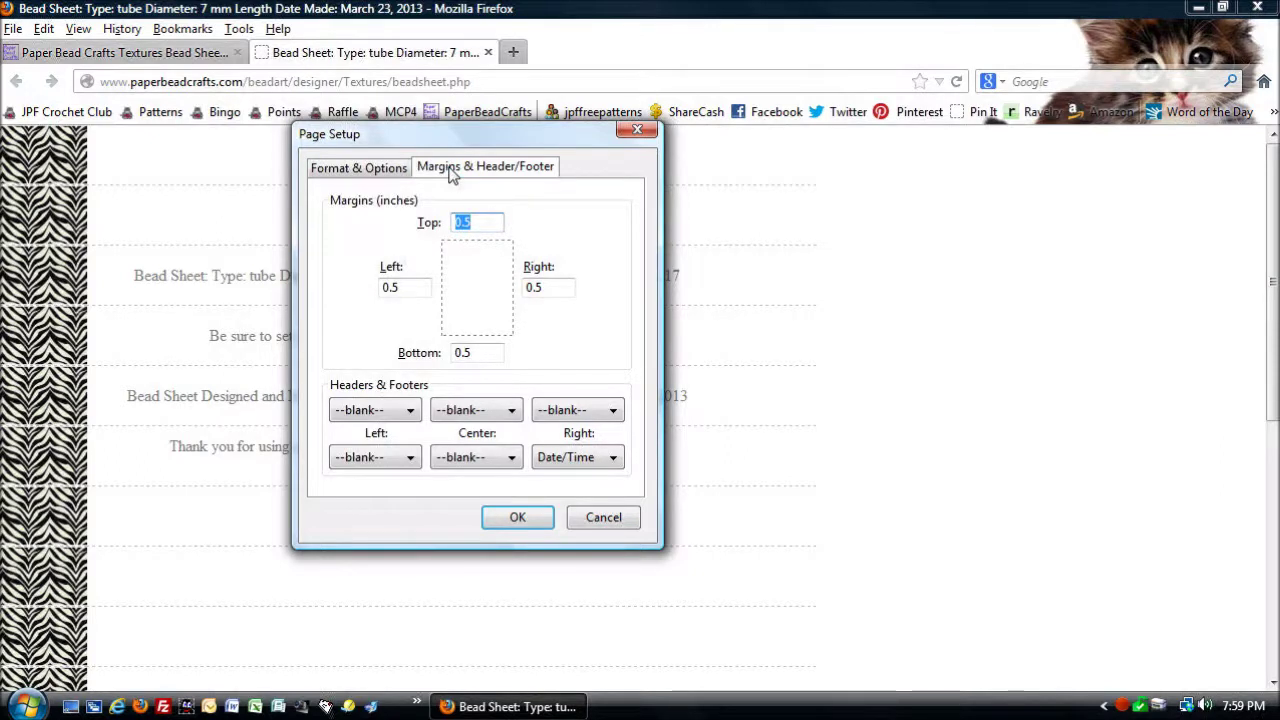
text(0)
drag(550, 287, 523, 284)
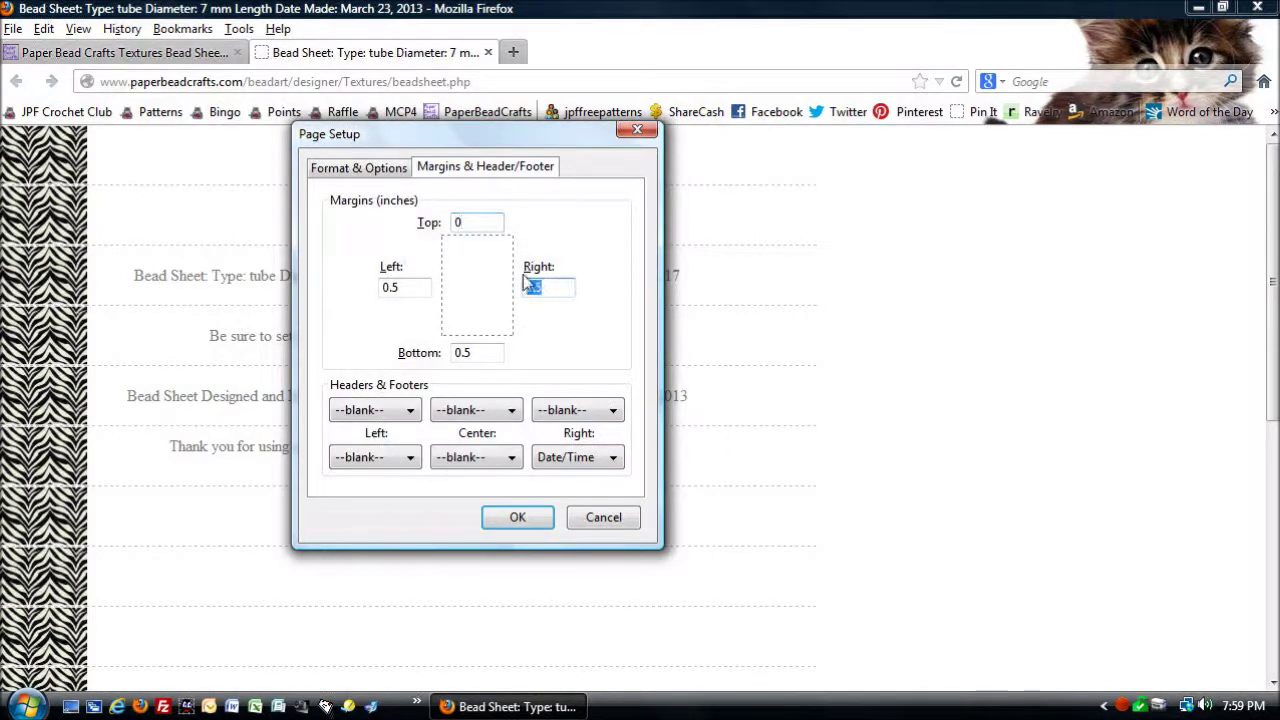
text(0)
drag(482, 351, 451, 351)
text(0)
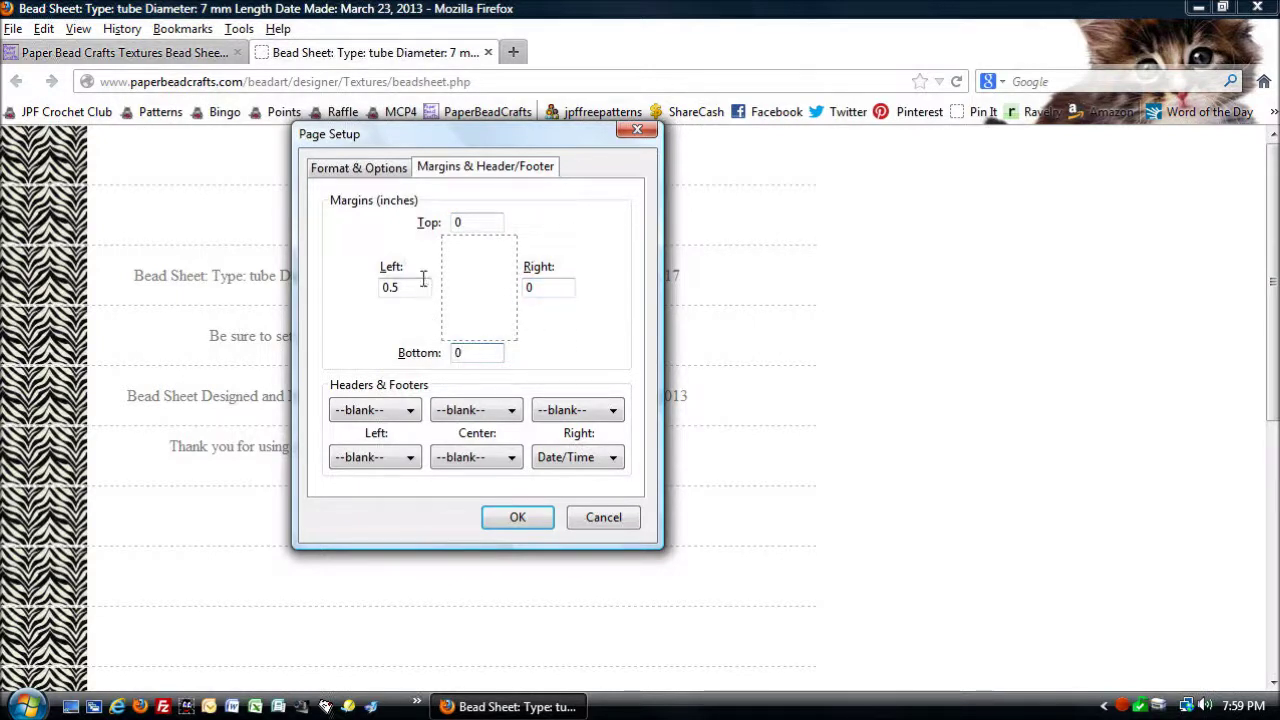
click(423, 281)
key(Right)
key(Right)
key(BackSpace)
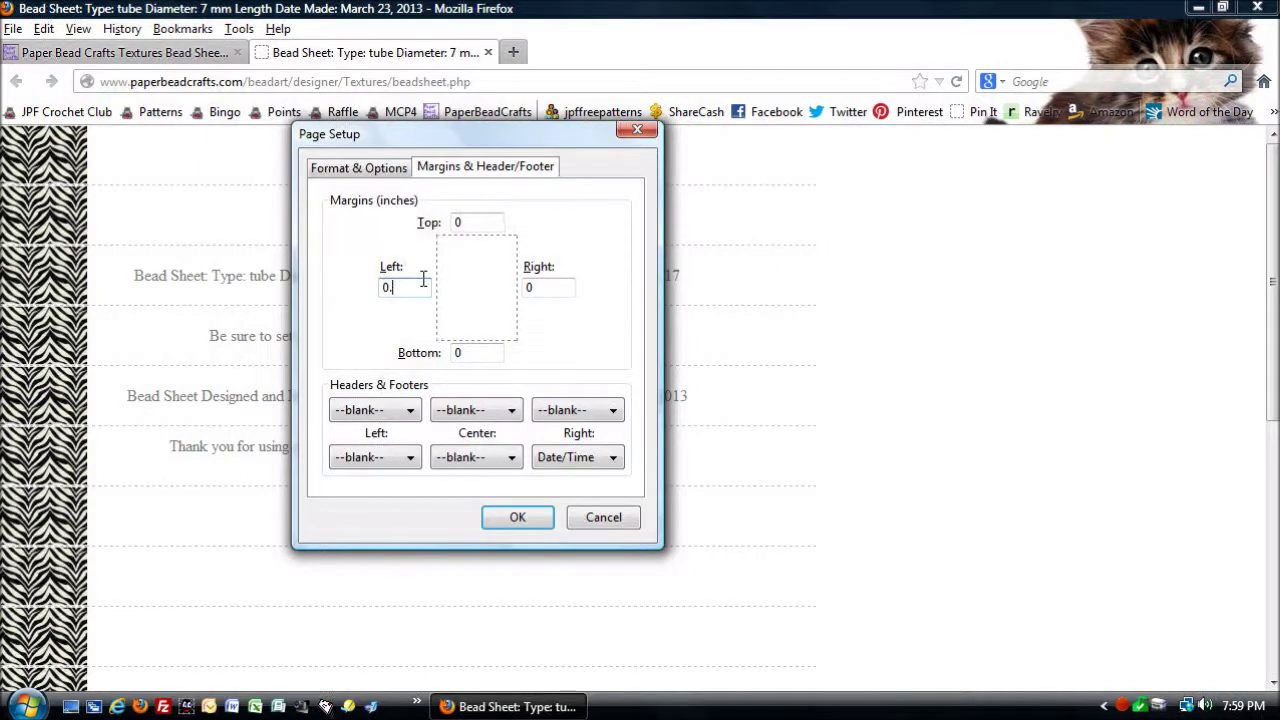
text(1)
Set the right footer to --blank-- and apply the page setup.
click(589, 467)
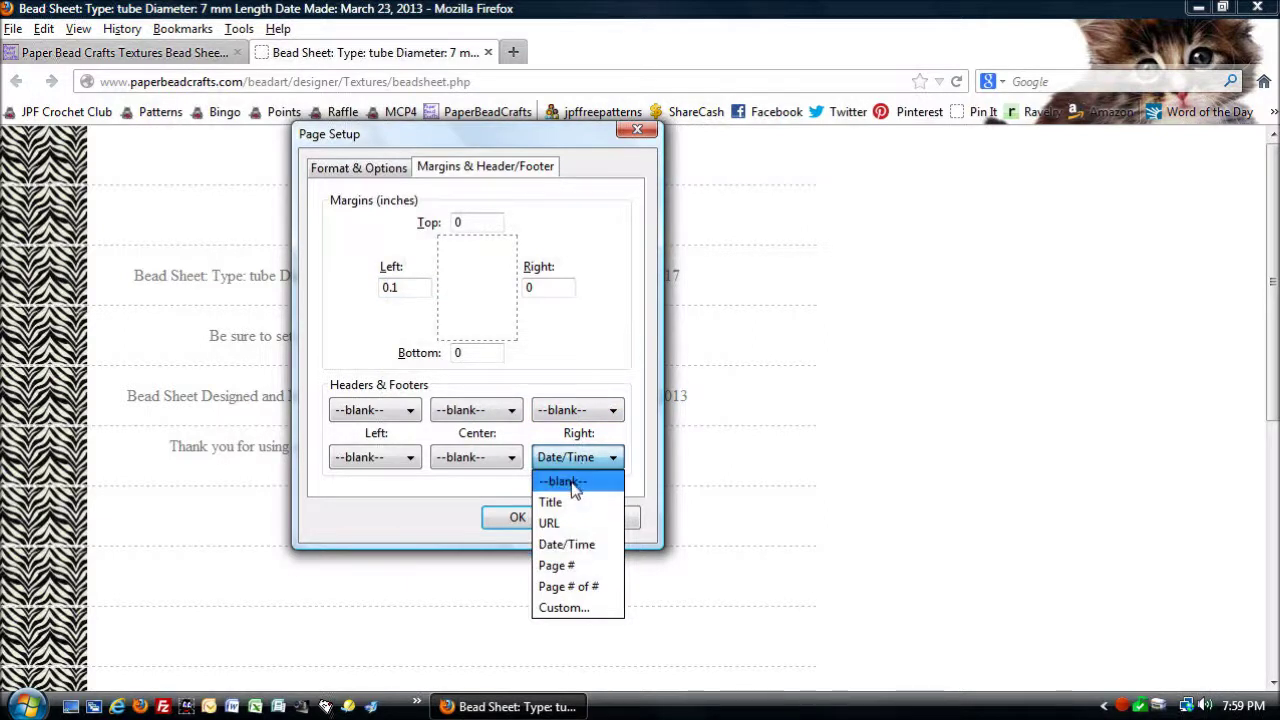
click(575, 484)
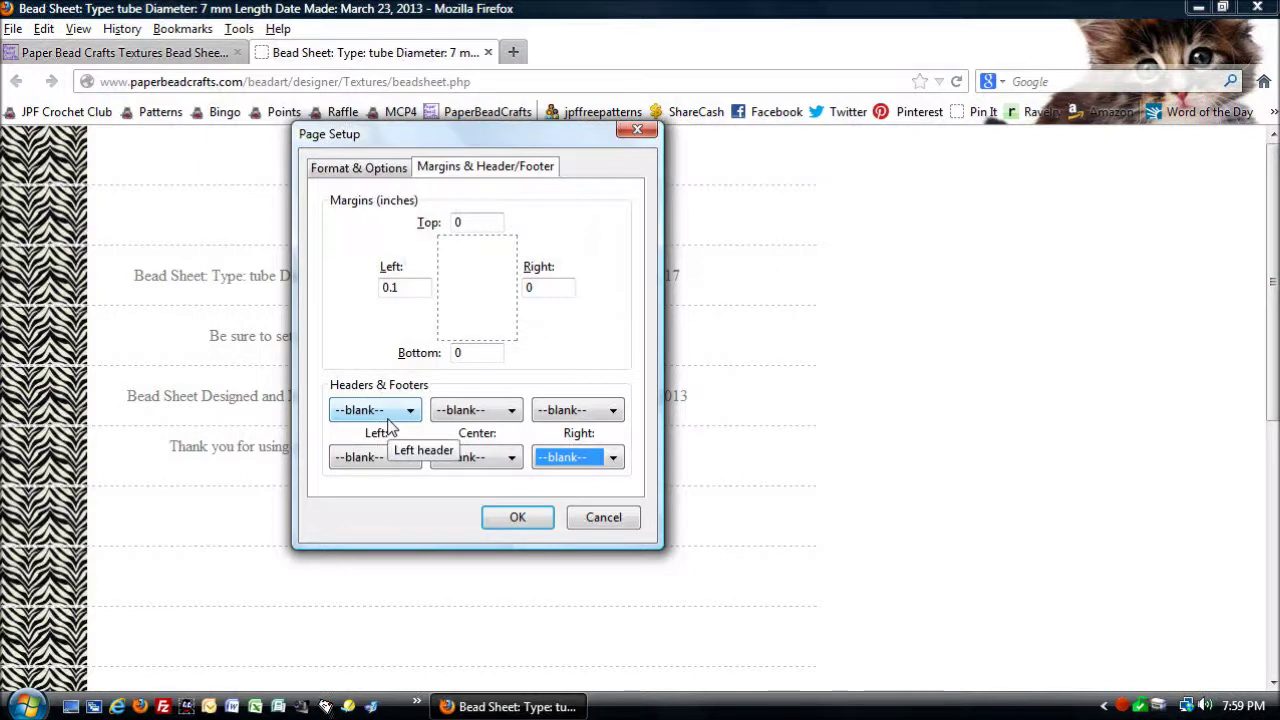
click(515, 518)
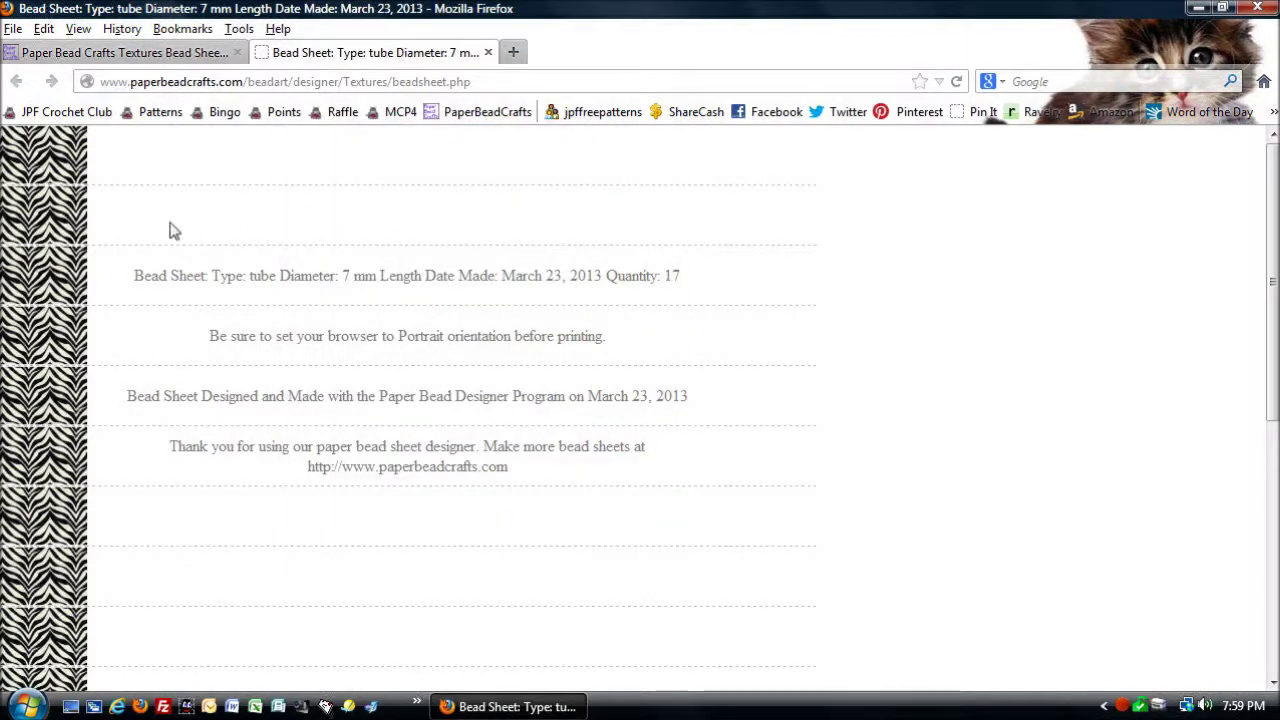
Print-preview the zebra bead sheet from the File menu, then start printing it.
click(22, 32)
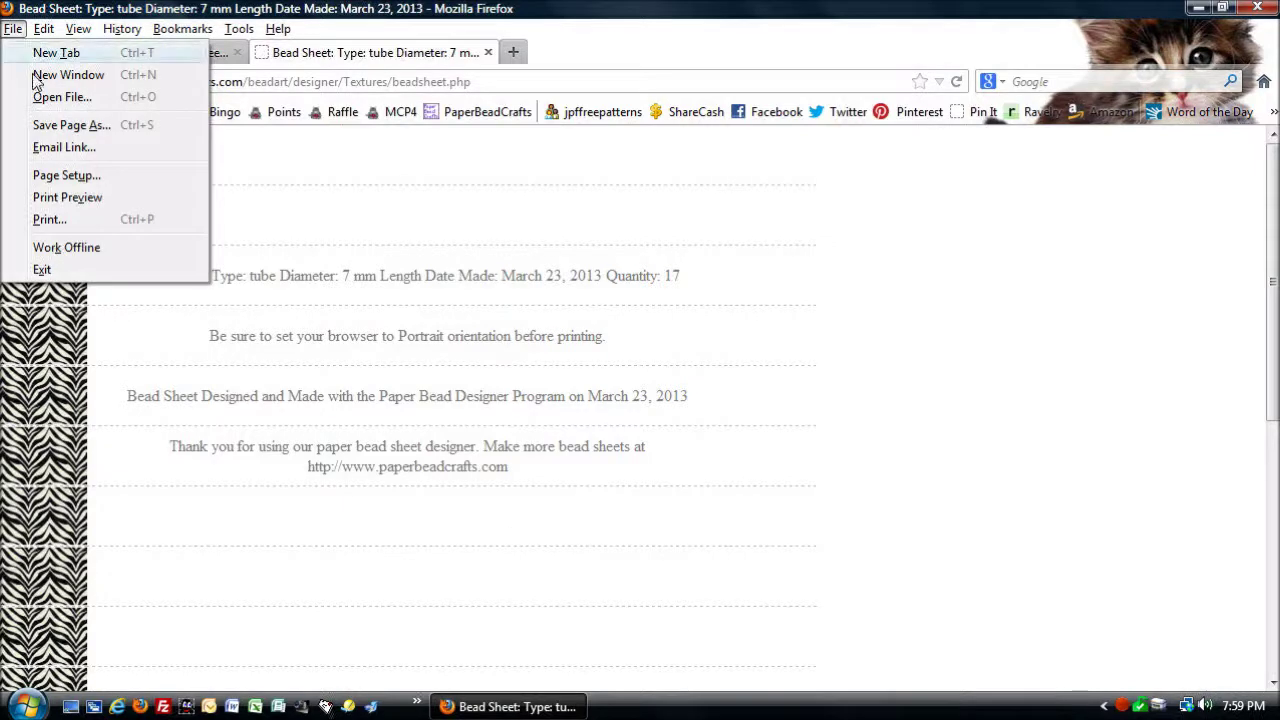
click(70, 200)
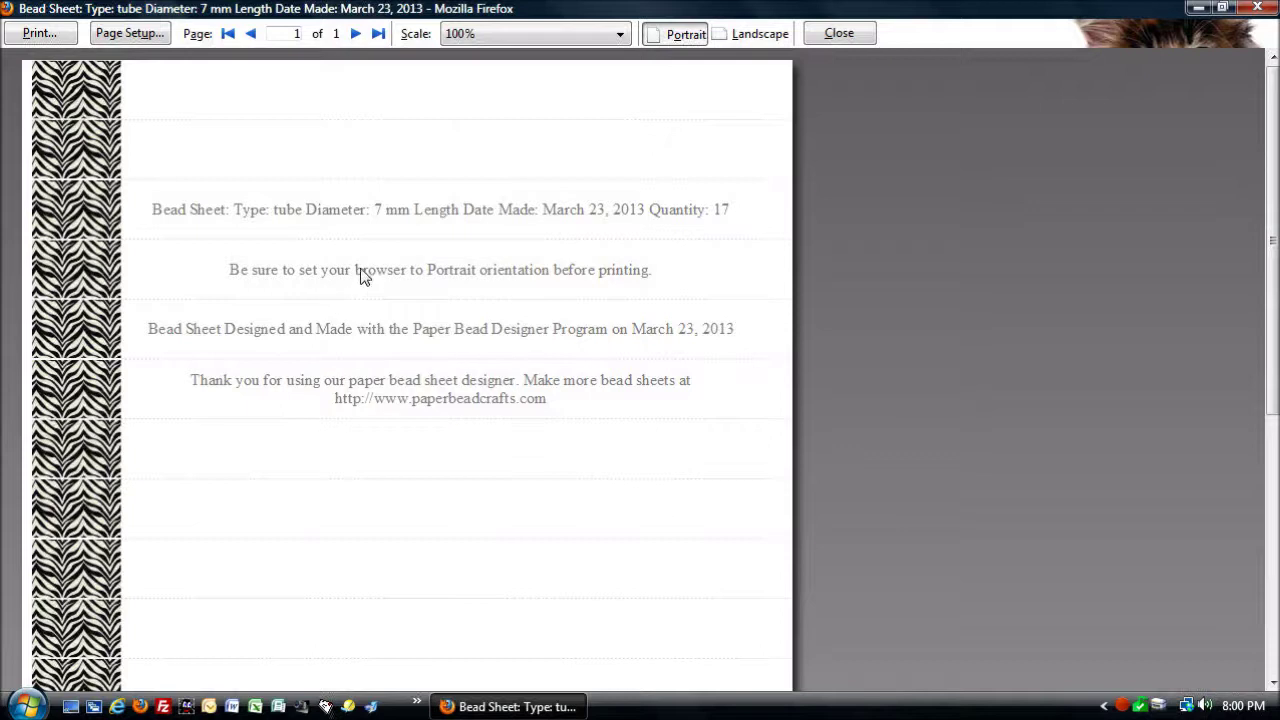
click(27, 36)
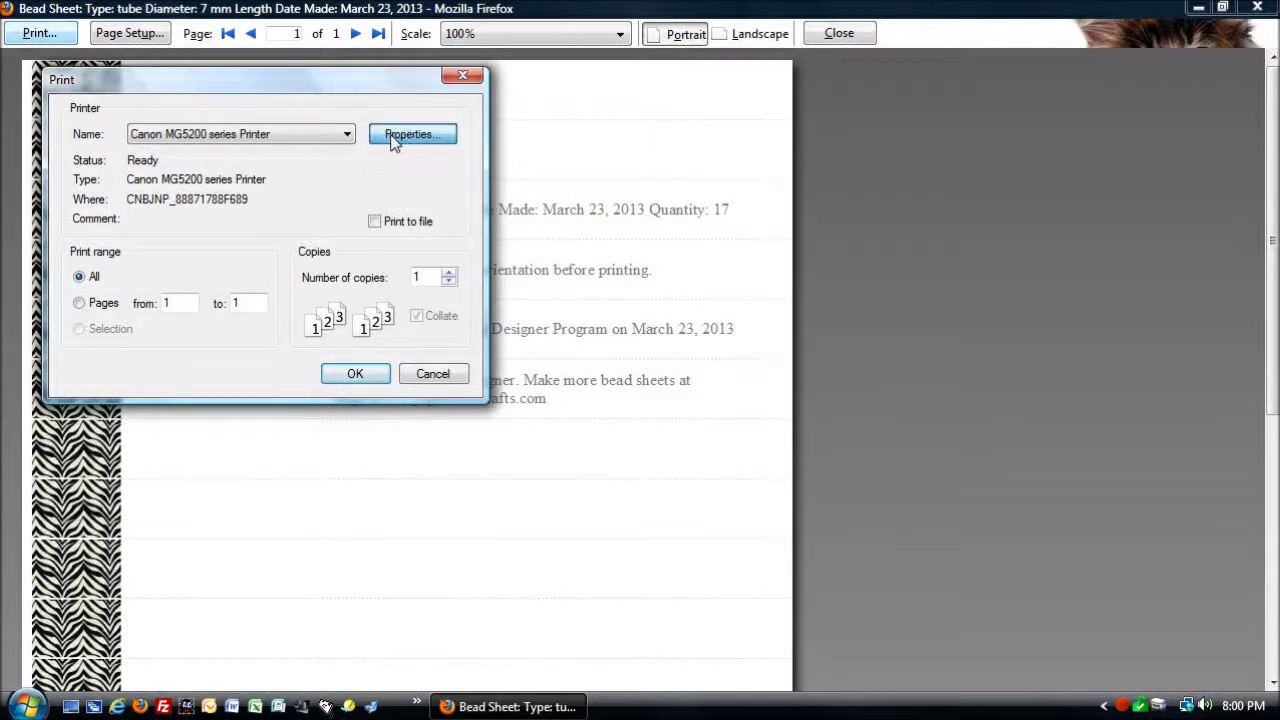
Enable borderless printing on Photo Paper Plus Glossy II fed from the Rear Tray, then print.
click(393, 140)
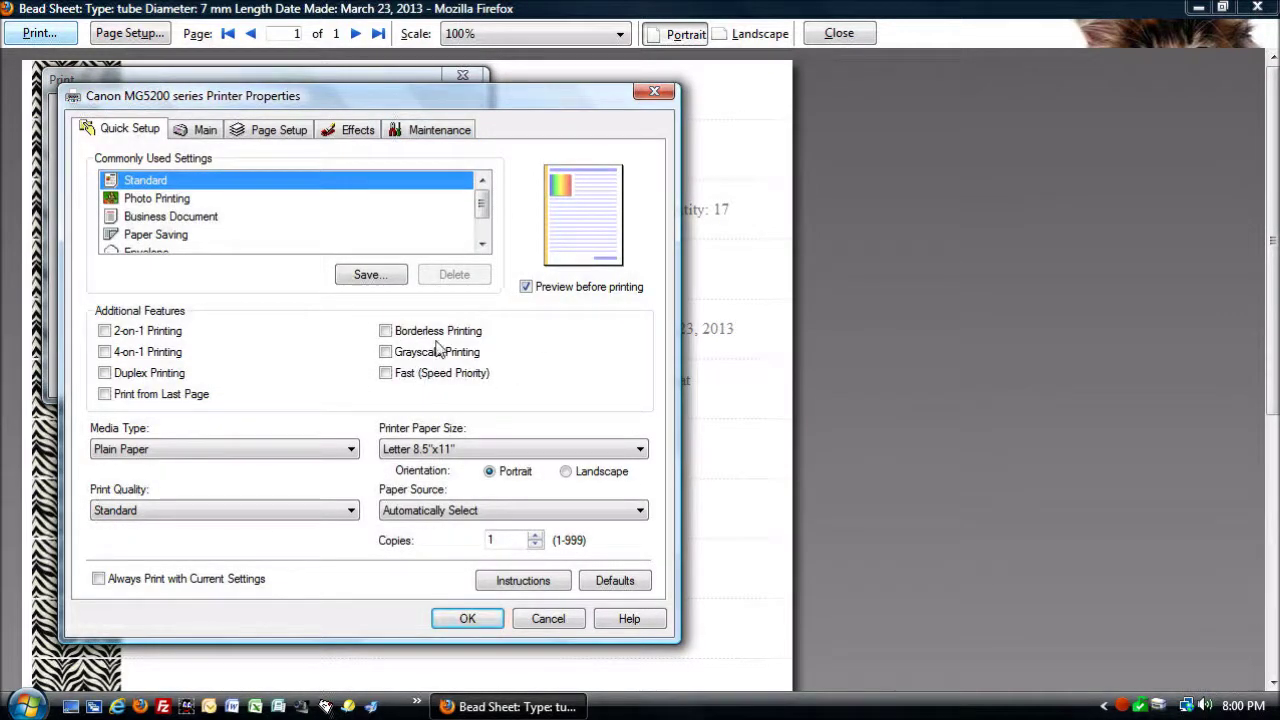
click(384, 330)
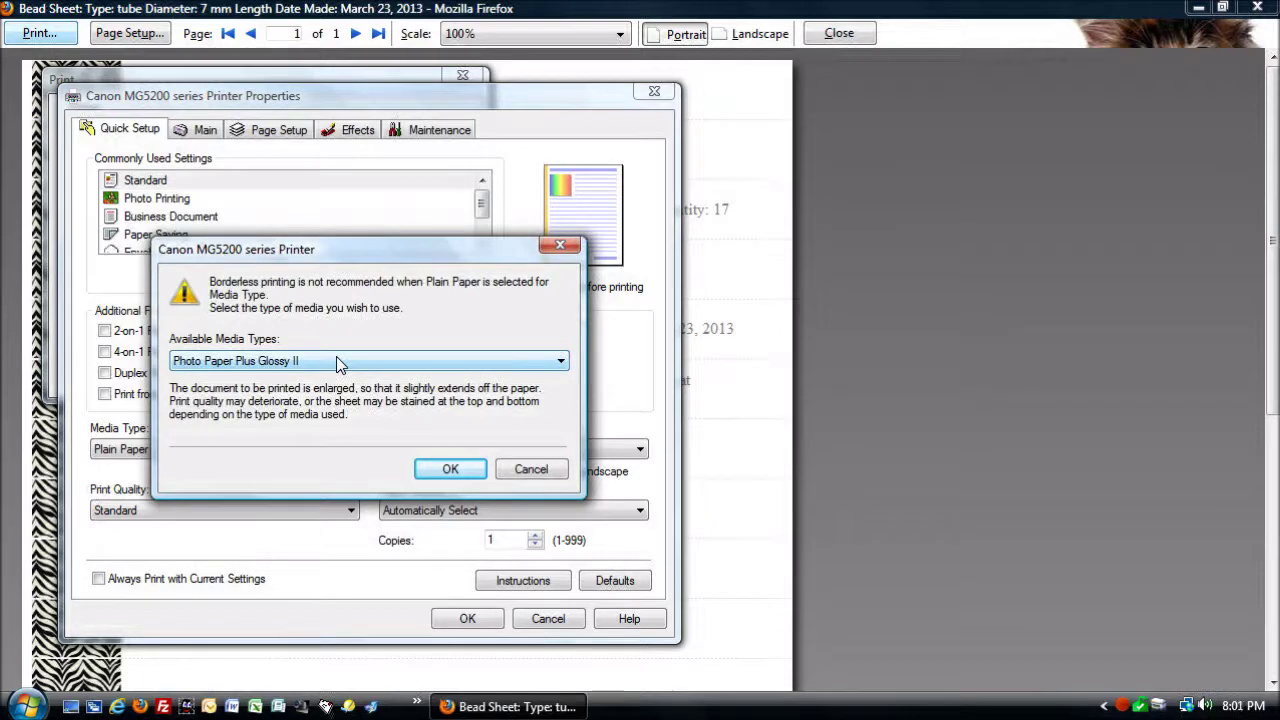
click(448, 468)
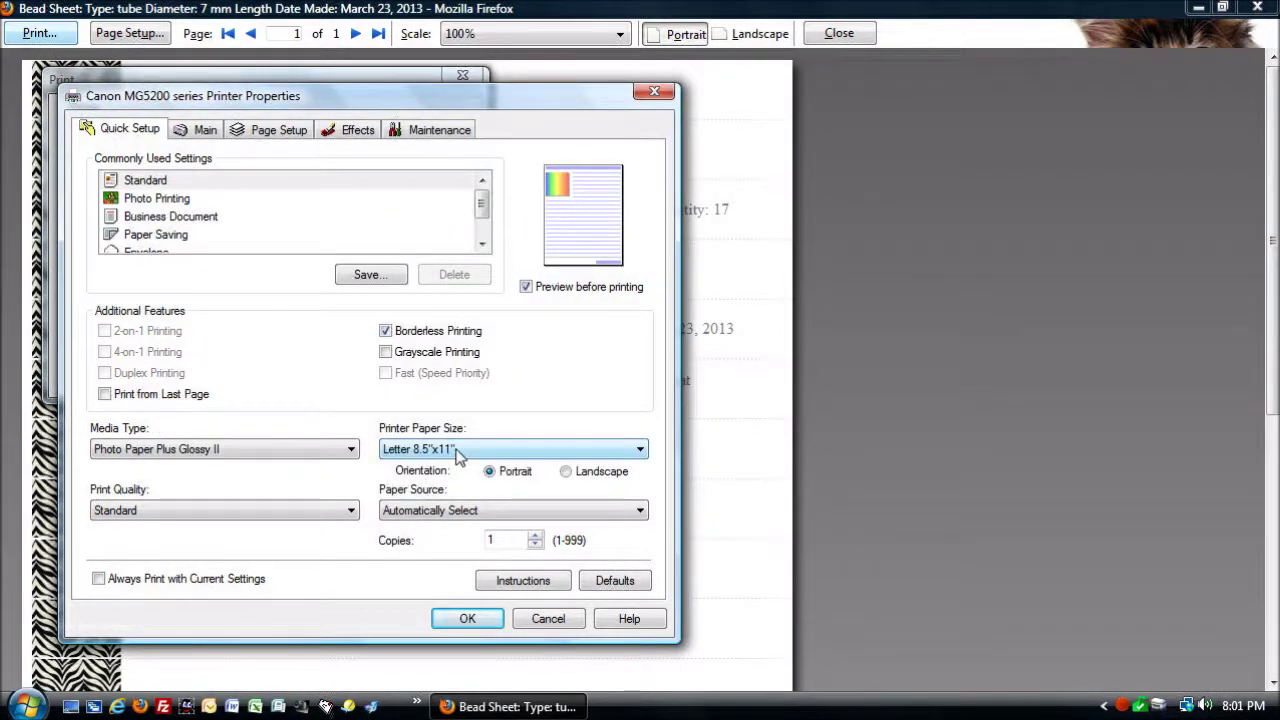
click(433, 512)
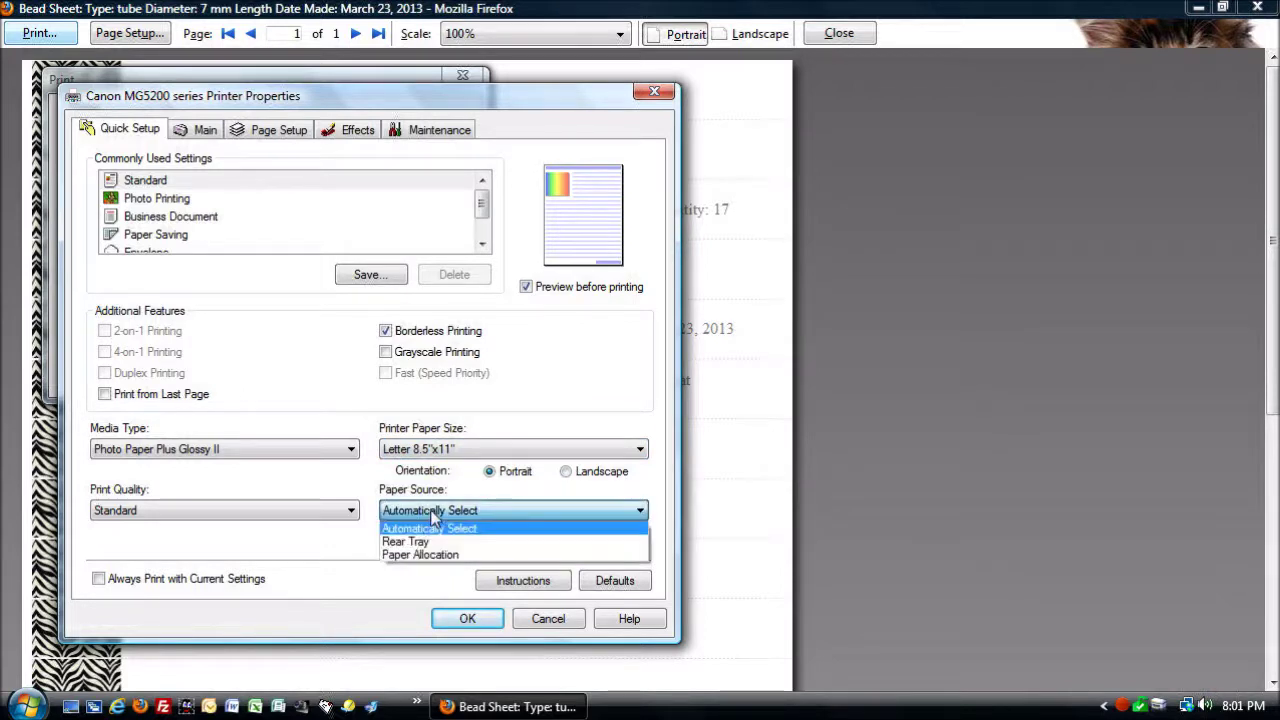
click(428, 541)
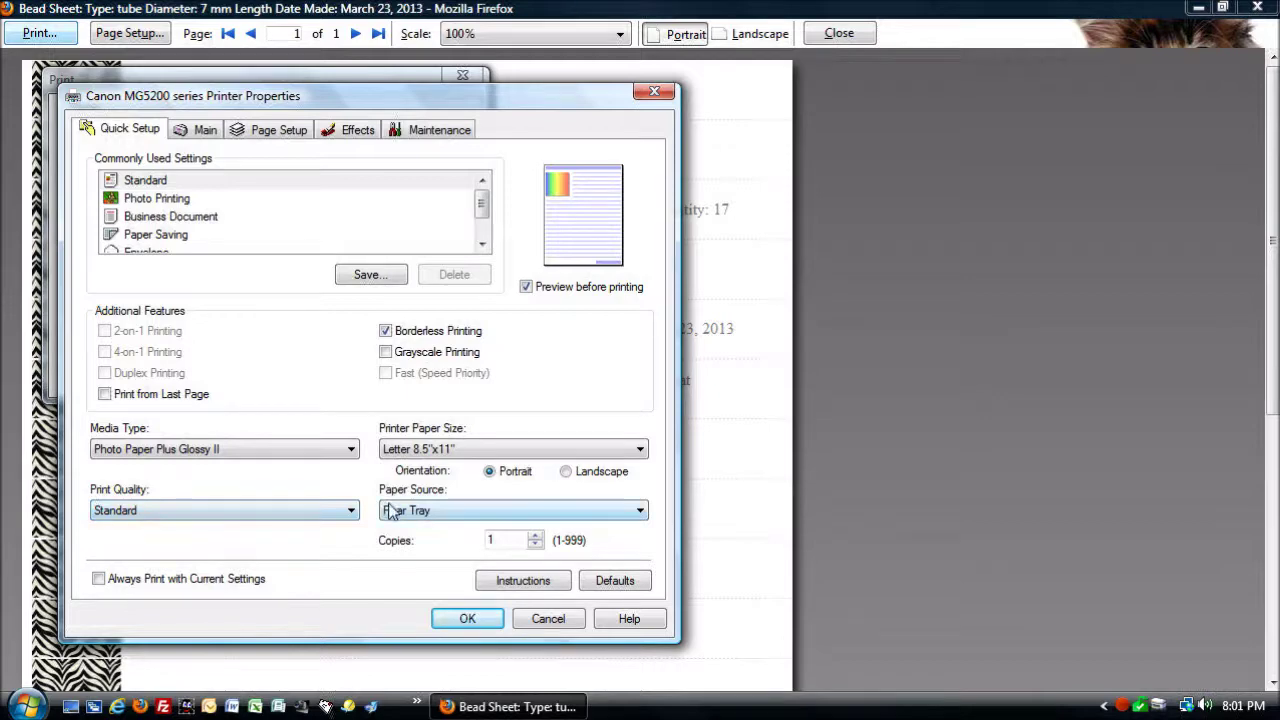
click(460, 619)
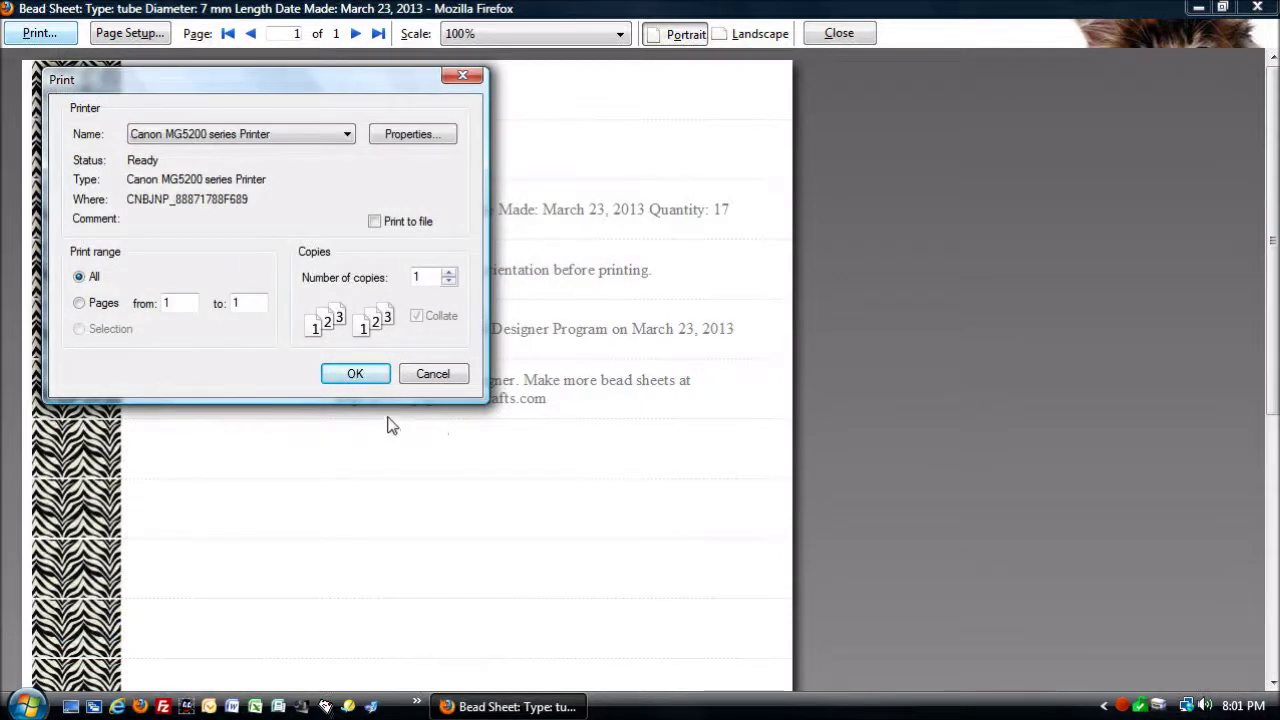
click(345, 380)
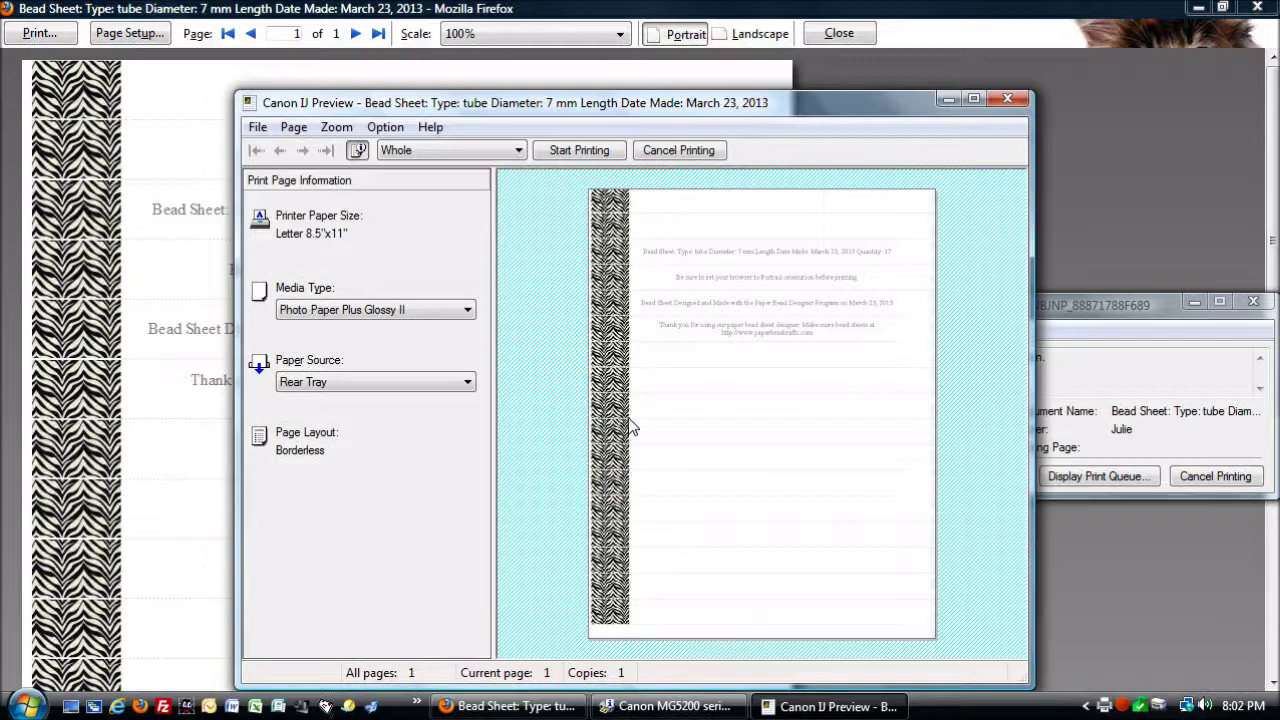
Cancel the print job, exit print preview and close the bead sheet tab.
click(687, 157)
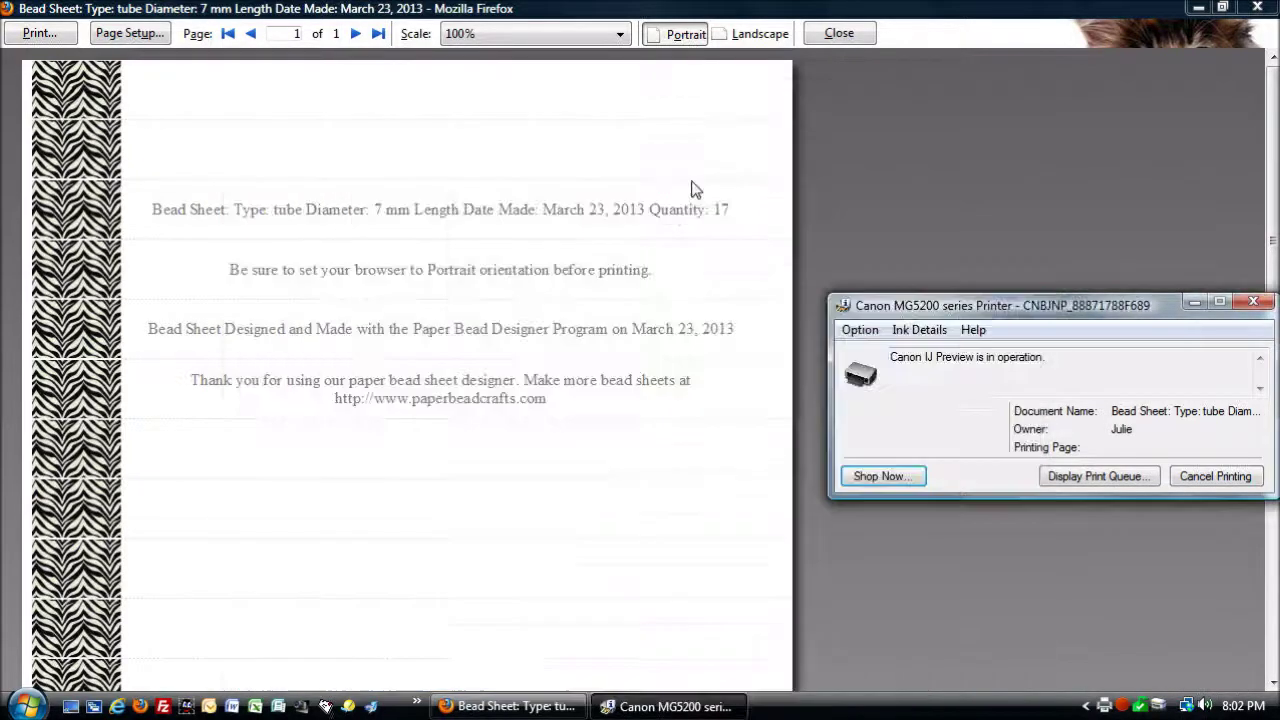
click(866, 36)
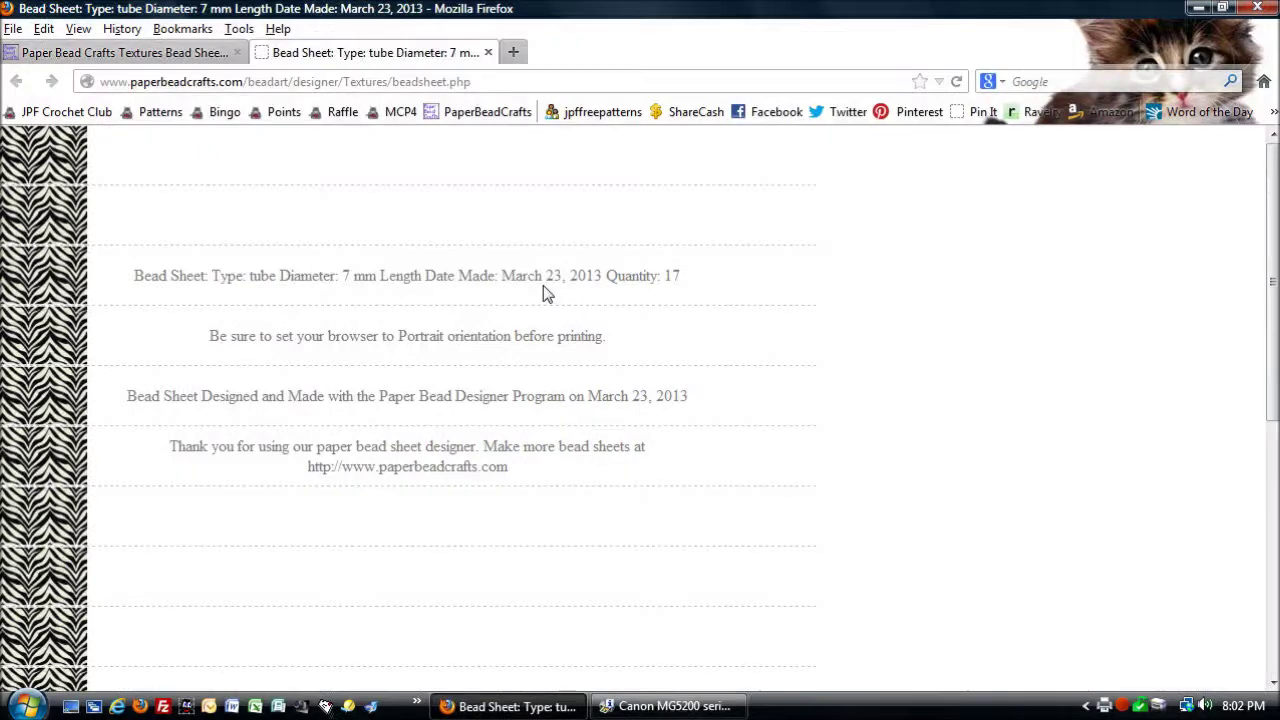
click(488, 52)
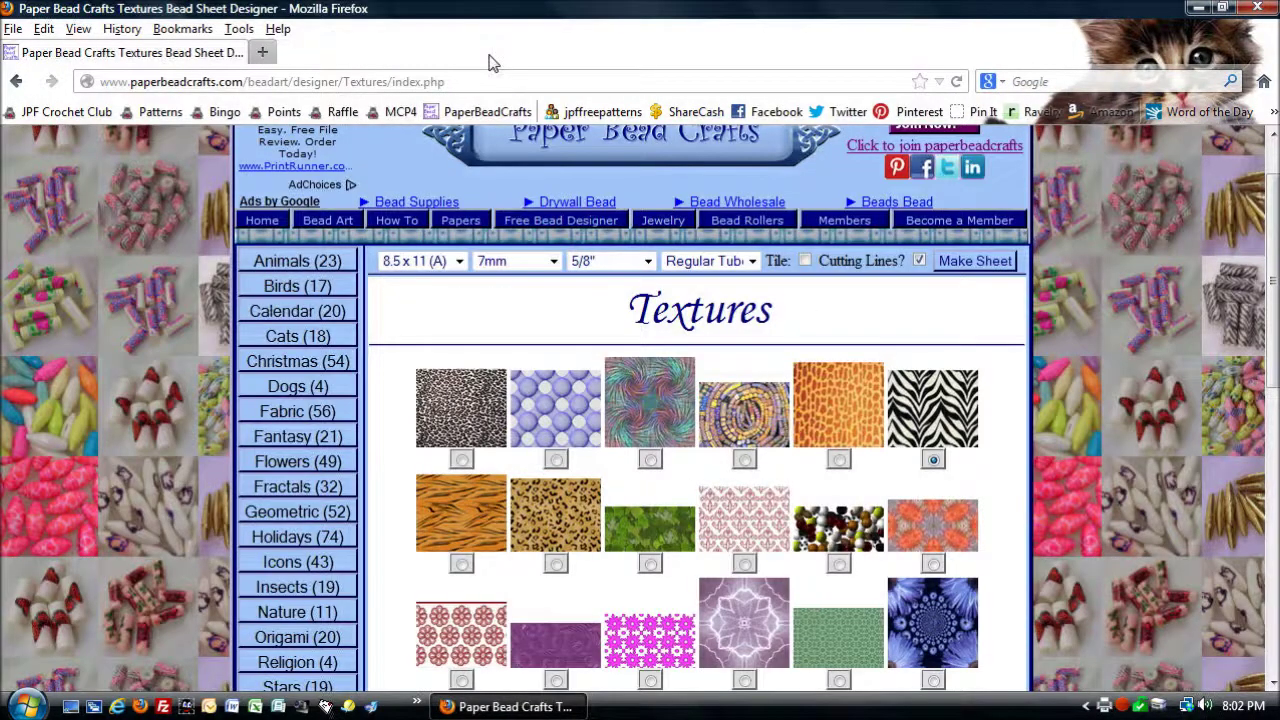
Scroll down the Textures page and go to the Bead Sheet Designer Instructions page.
drag(1272, 231, 1272, 357)
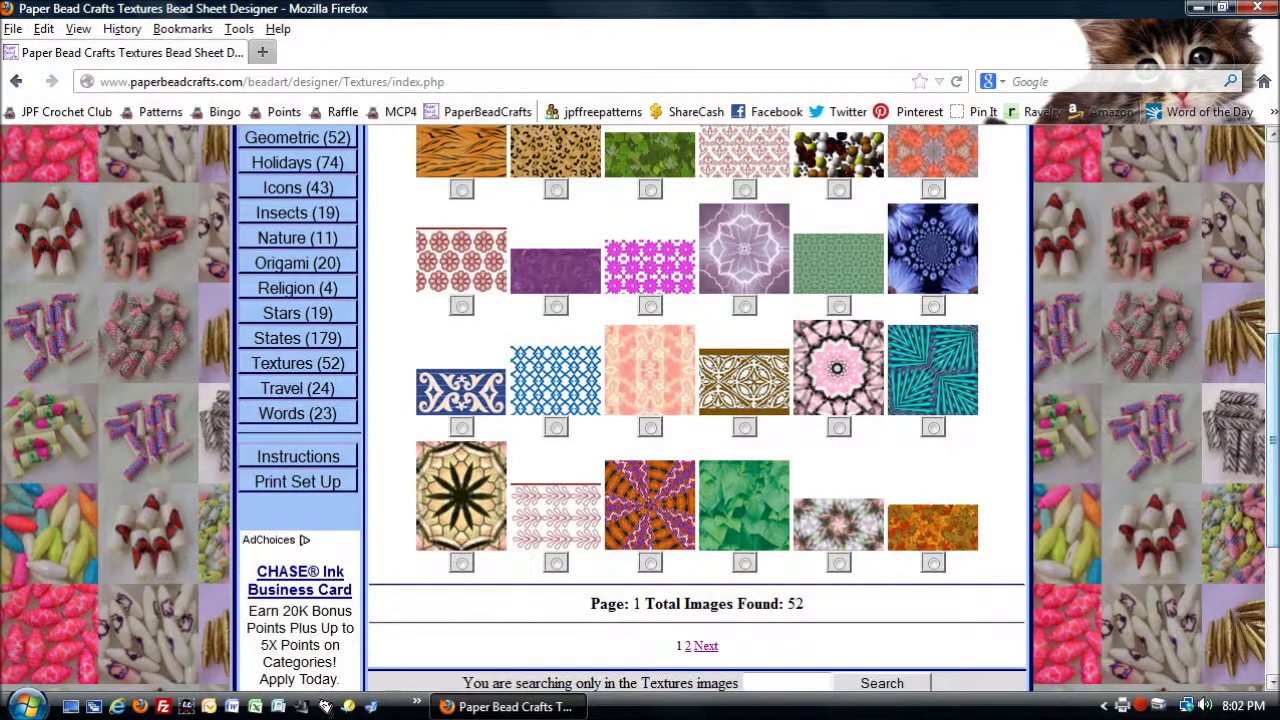
click(292, 456)
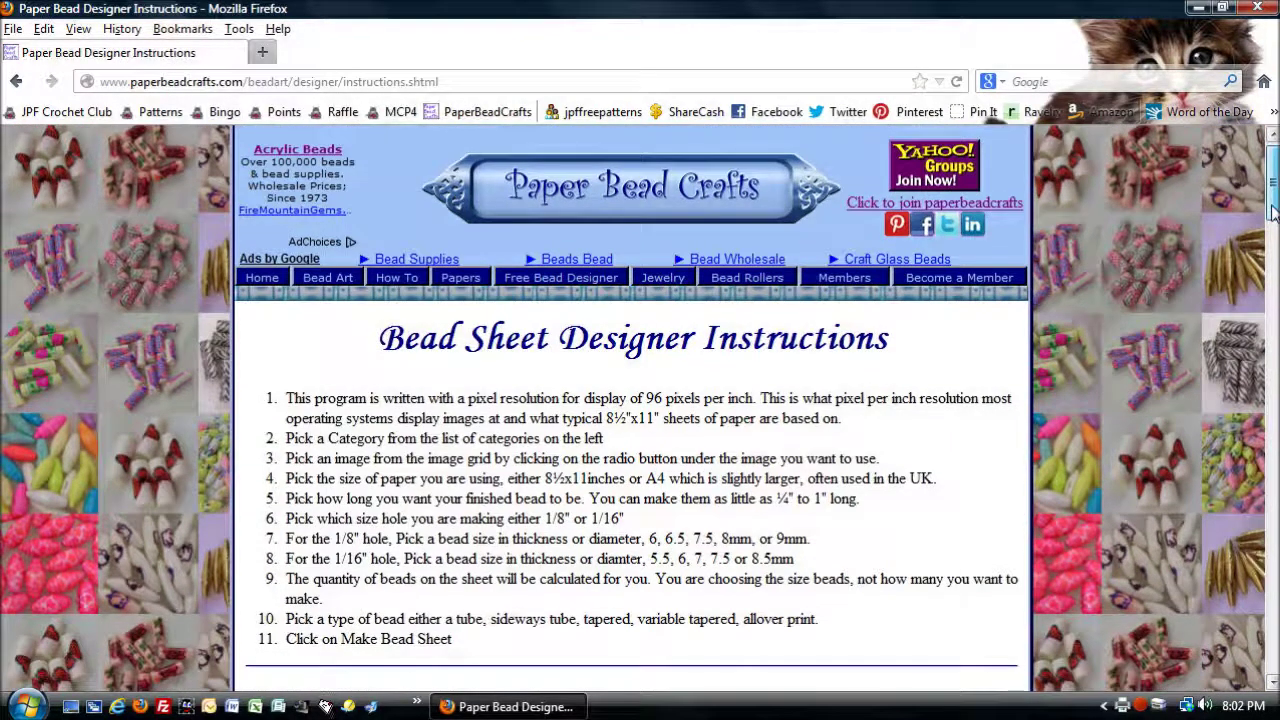
drag(1272, 207, 1272, 221)
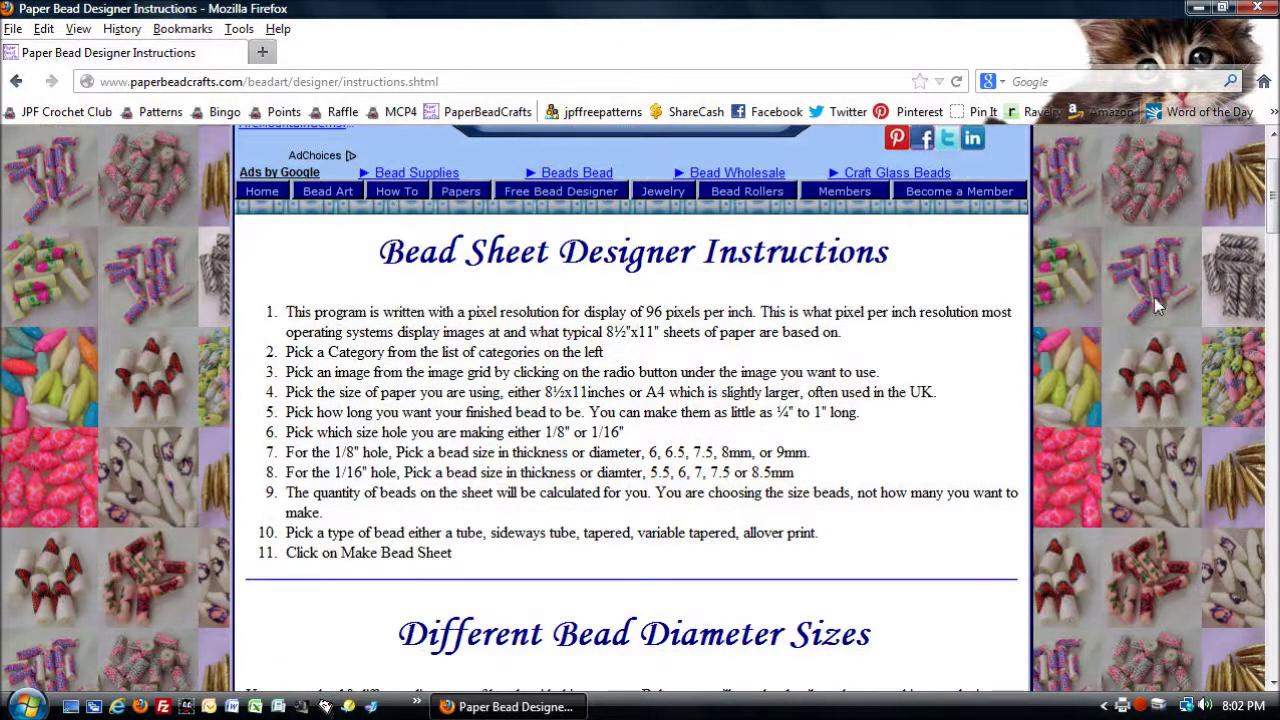
drag(1273, 225, 1268, 289)
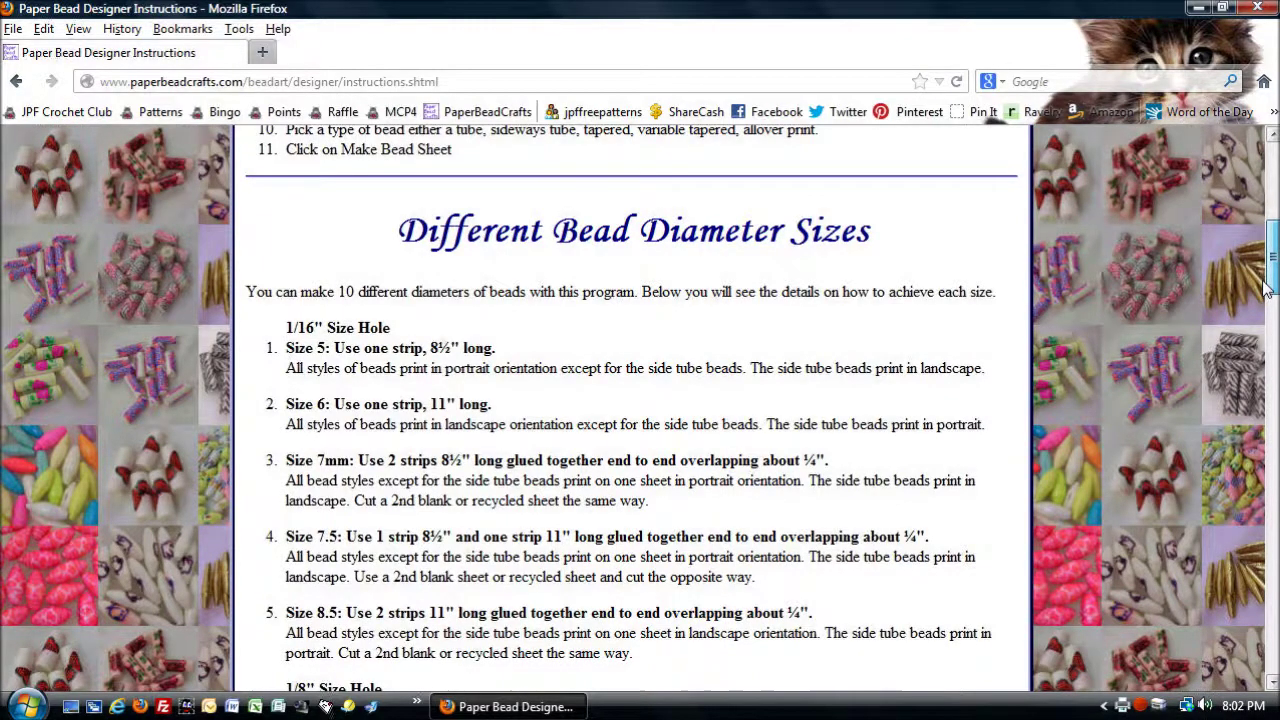
drag(1268, 289, 1268, 292)
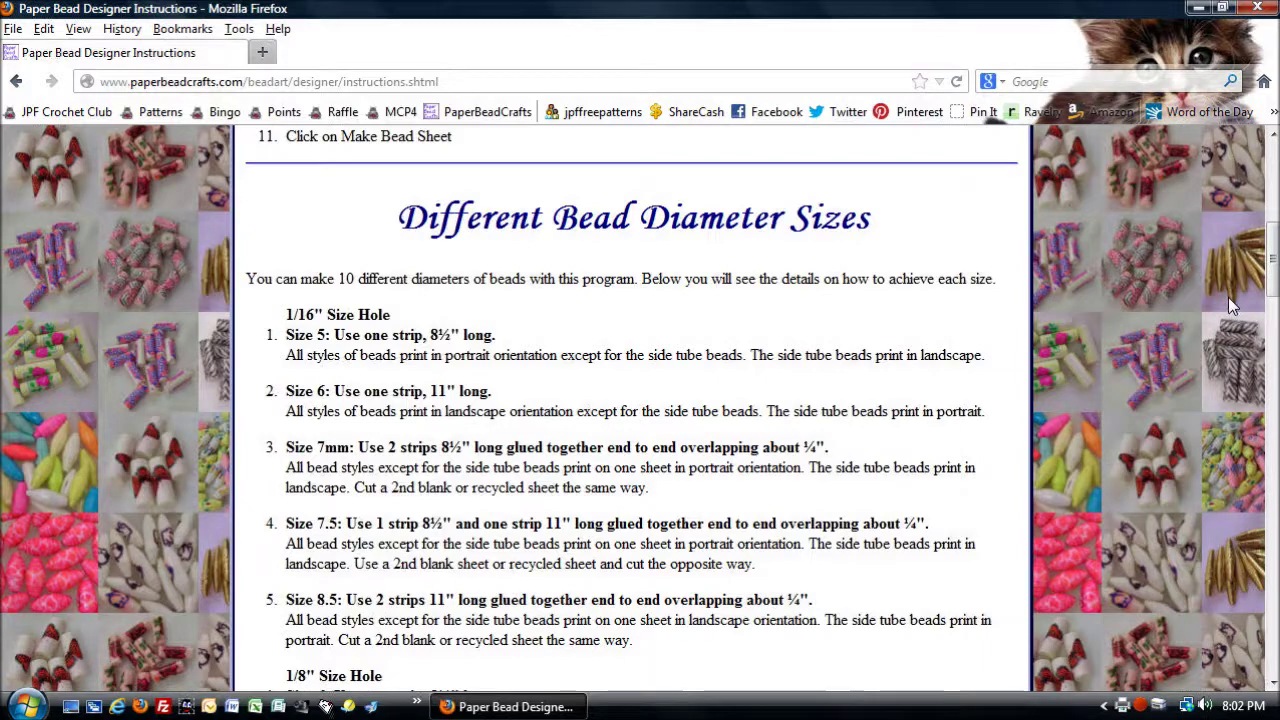
scroll(1272, 272, down, 3)
drag(1272, 272, 1270, 280)
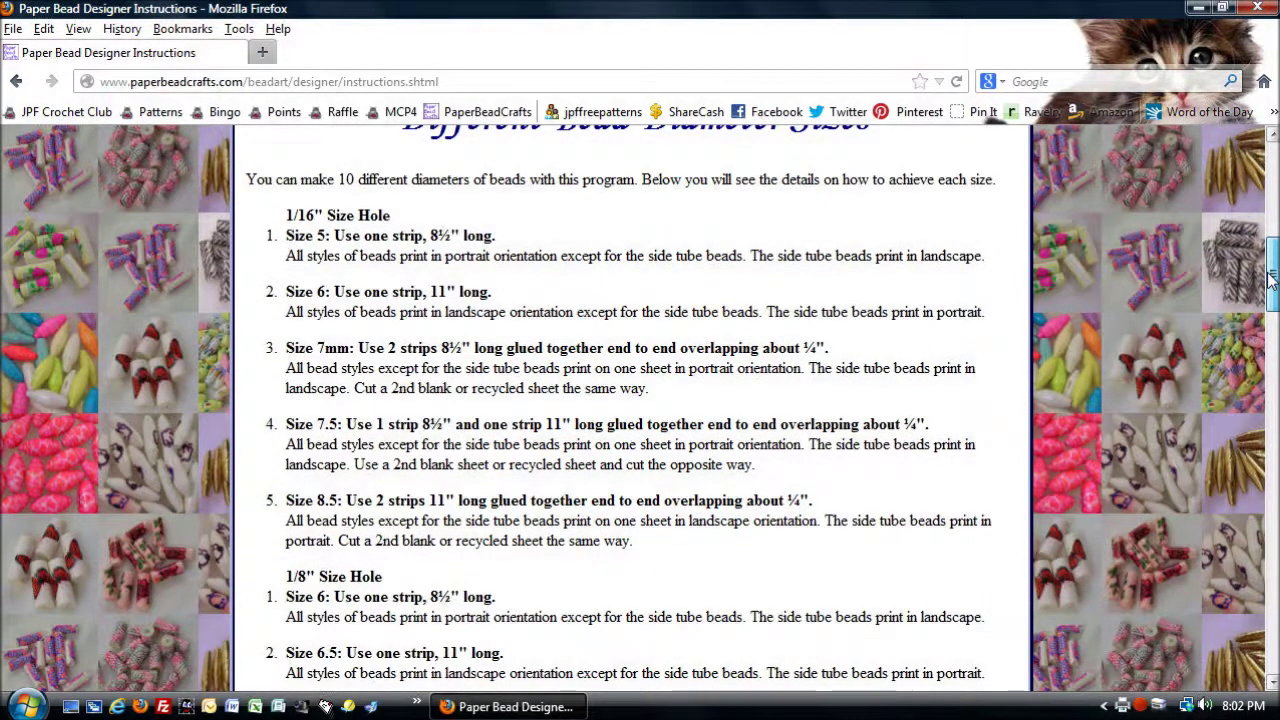
drag(1272, 280, 1257, 402)
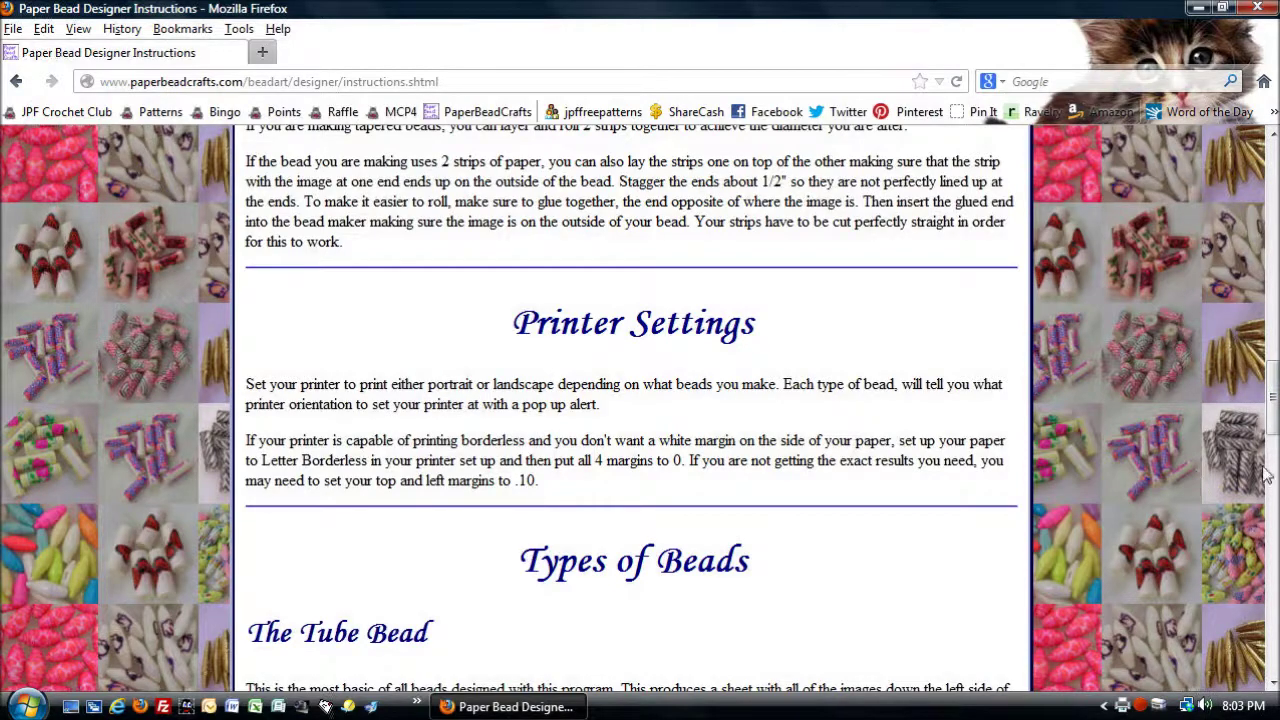
drag(1272, 400, 1272, 175)
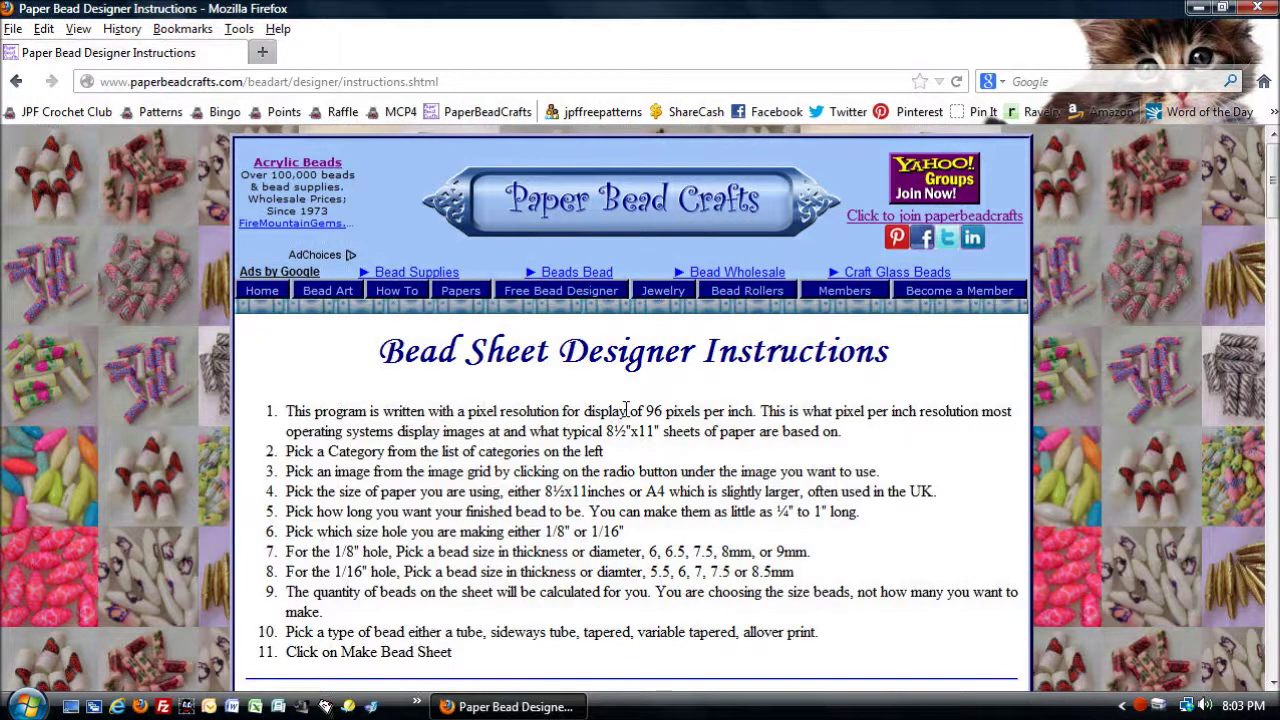
Follow the Bead Rollers link in the site navigation bar.
click(747, 290)
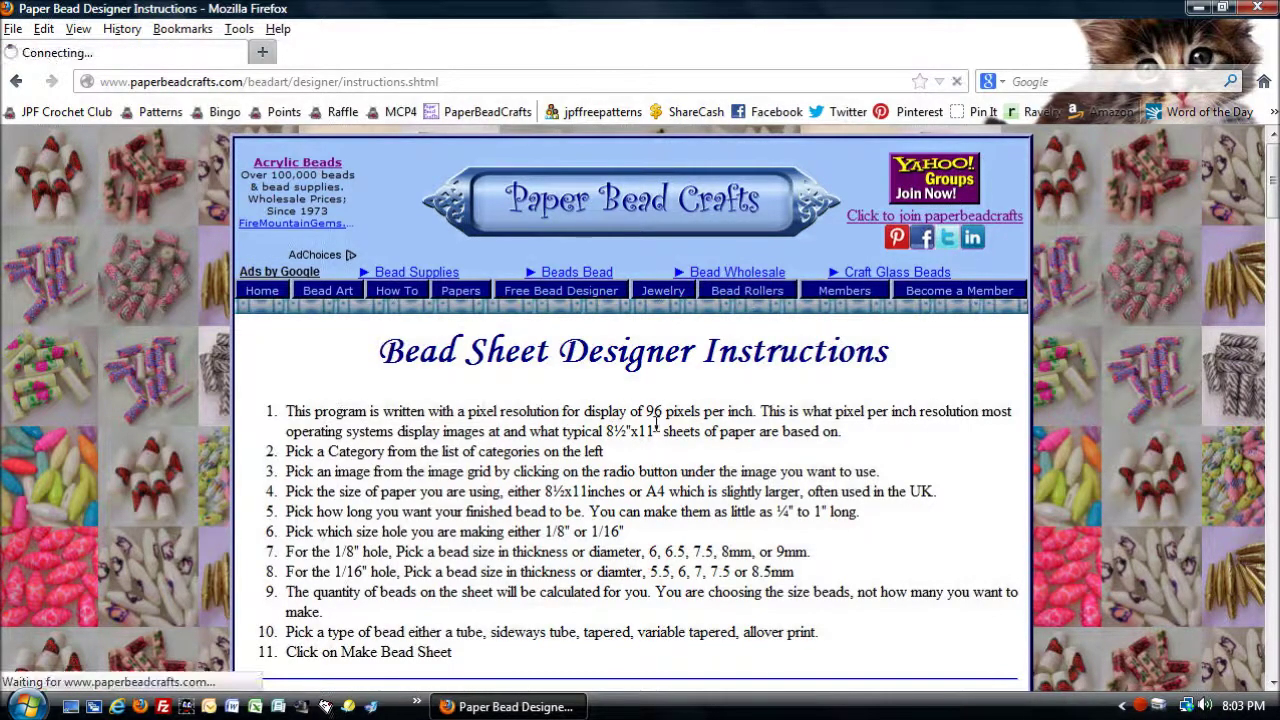